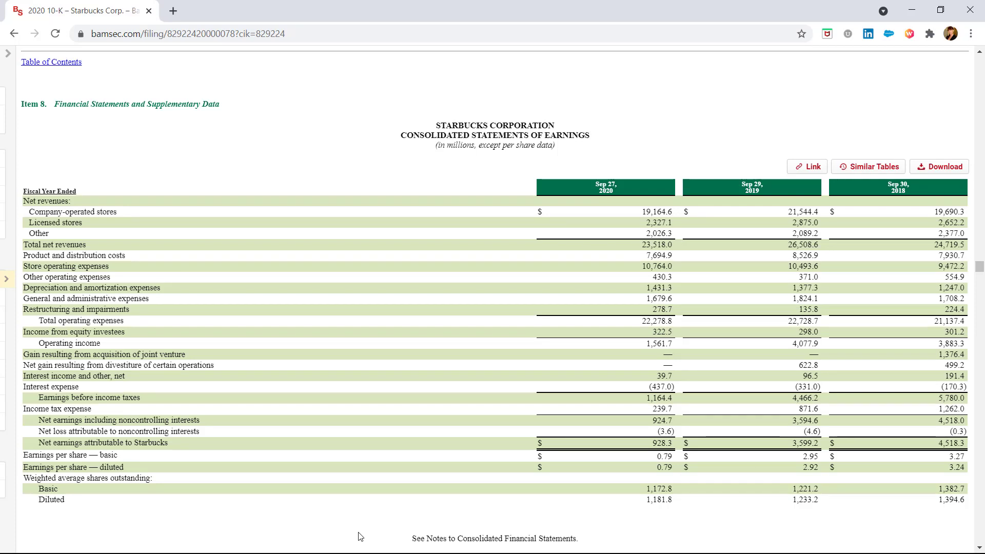
# - Switch to the Starbucks income statement in Excel and bold the entire Restructuring and impairments row
pyautogui.hotkey('alt', 'Tab')
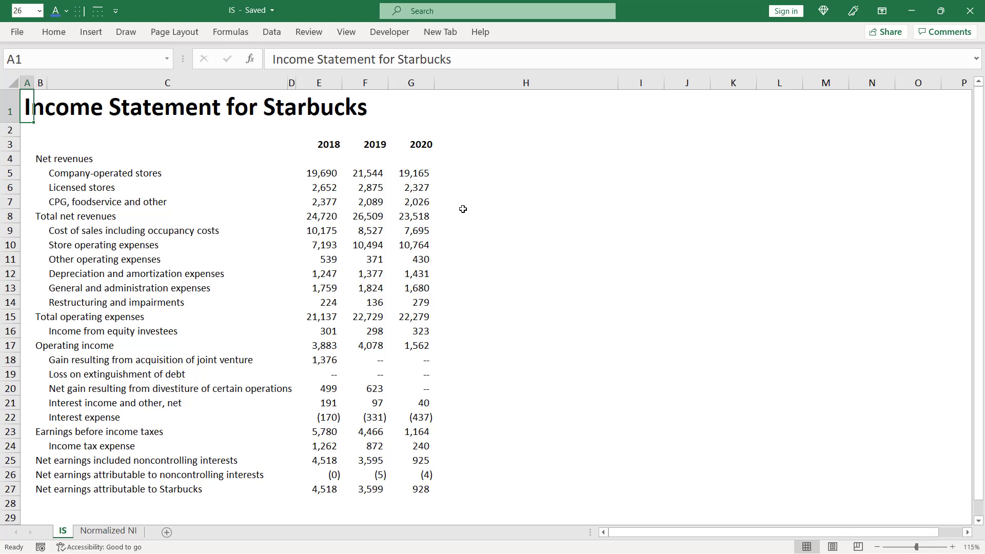
pyautogui.press('Down')
pyautogui.press('Down')
pyautogui.press('Down')
pyautogui.press('Down')
pyautogui.press('Down')
pyautogui.press('Down')
pyautogui.press('Down')
pyautogui.press('Down')
pyautogui.press('Down')
pyautogui.press('Down')
pyautogui.press('Down')
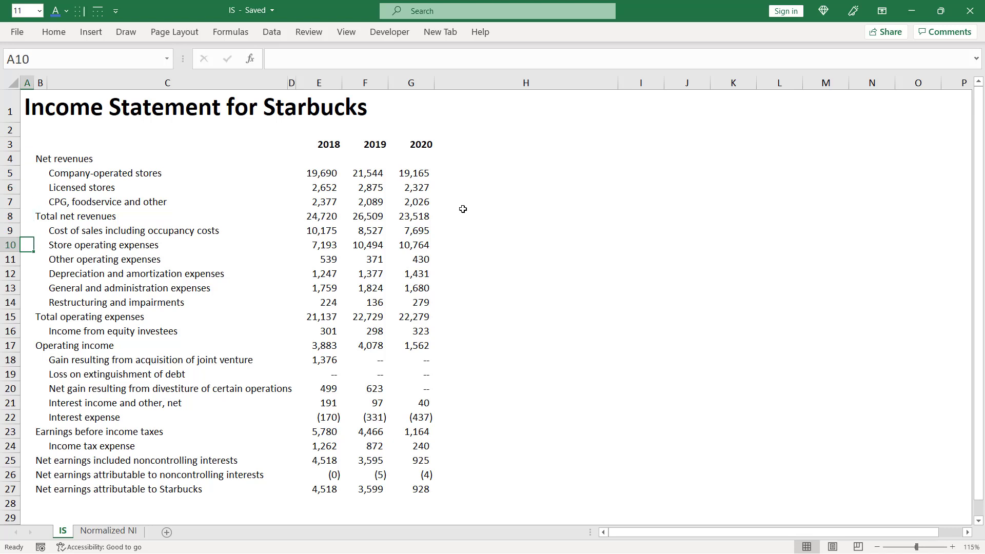
pyautogui.press('Down')
pyautogui.press('Down')
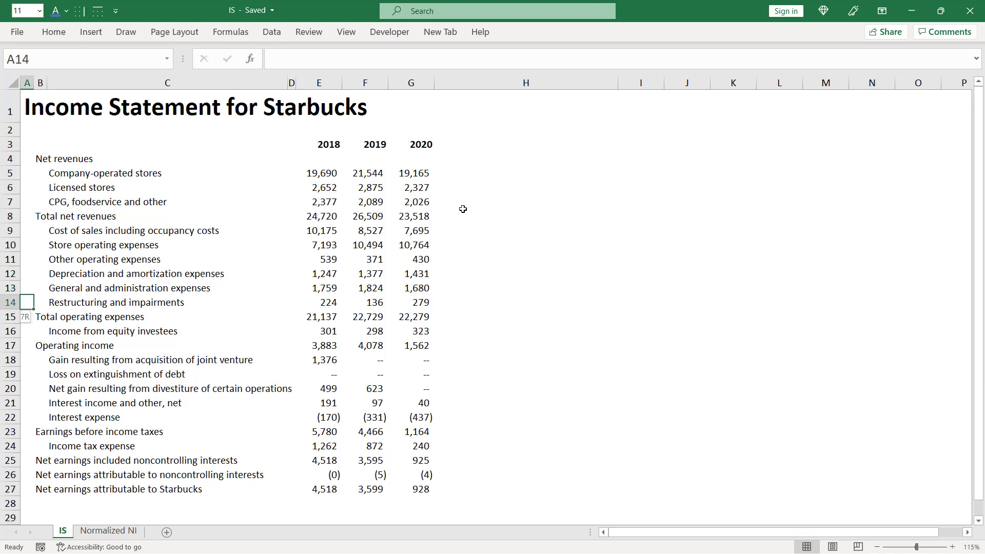
pyautogui.hotkey('shift', 'space')
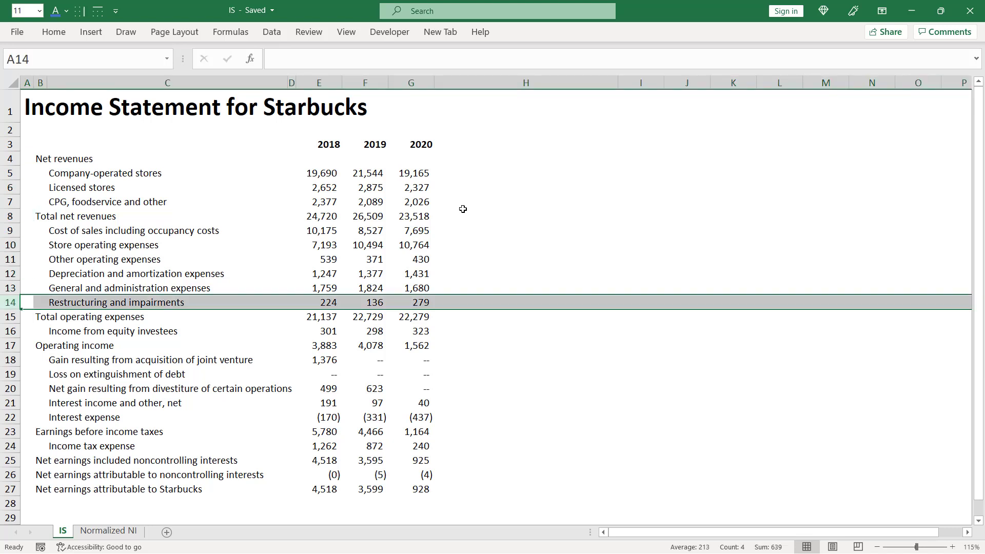
pyautogui.hotkey('ctrl', 'b')
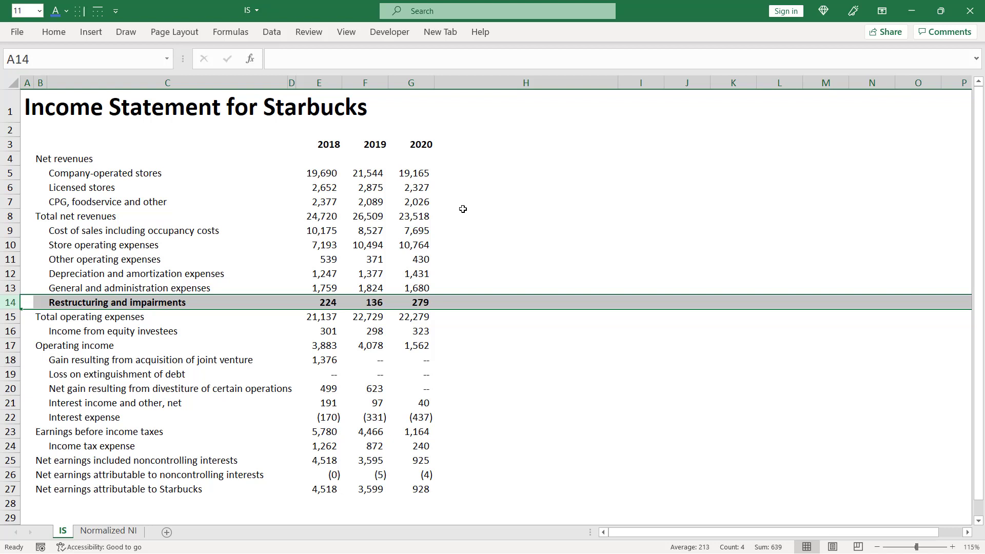
# - Bold rows 18 to 20, covering the joint venture gain, loss on extinguishment of debt and divestiture gain
pyautogui.press('Down')
pyautogui.press('Down')
pyautogui.press('Down')
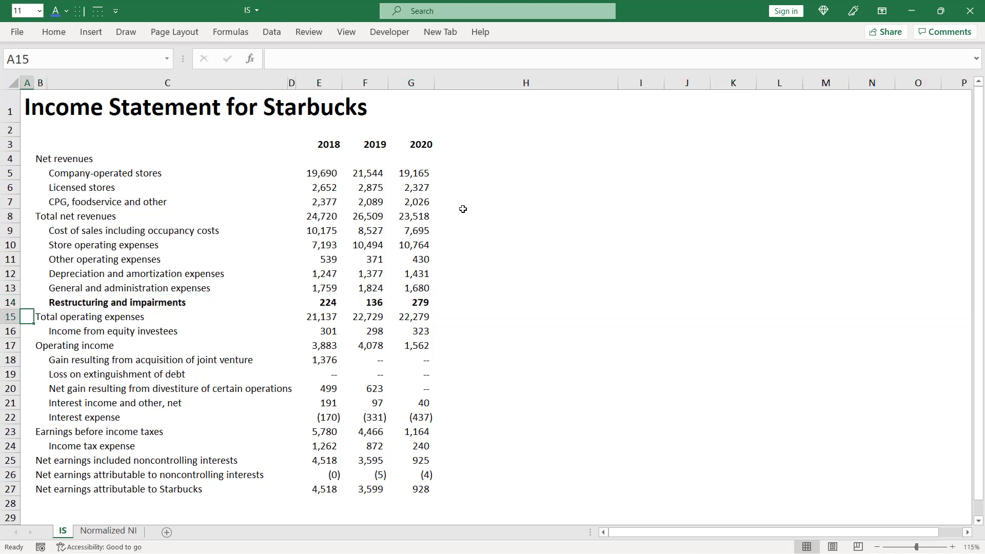
pyautogui.press('Down')
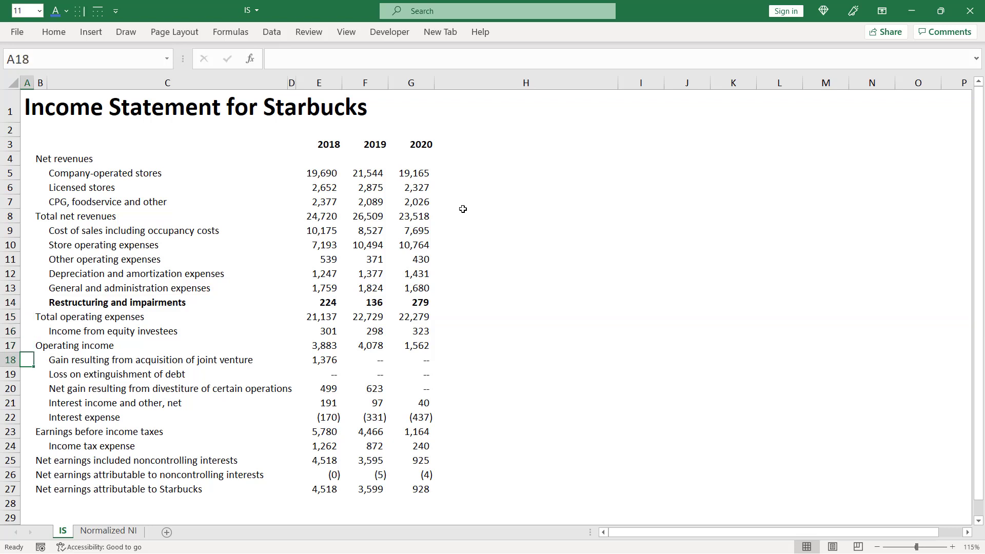
pyautogui.hotkey('shift', 'space')
pyautogui.hotkey('shift', 'Down')
pyautogui.hotkey('shift', 'Down')
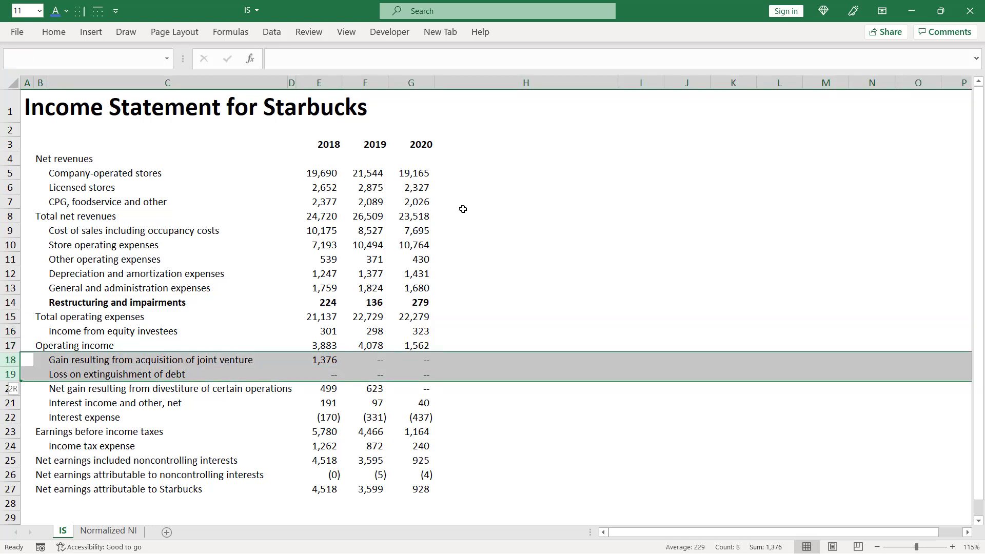
pyautogui.hotkey('ctrl', 'b')
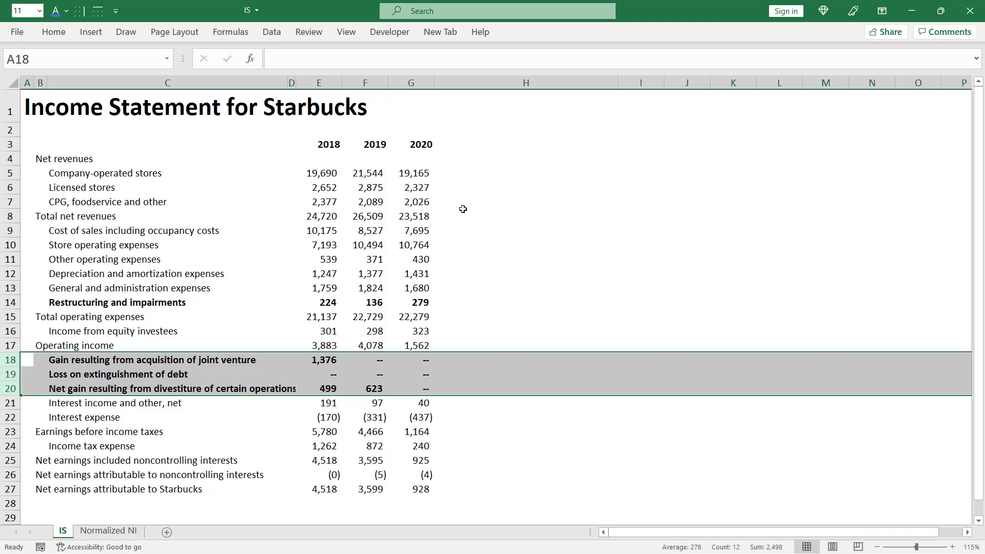
# - Set the data validation for cells H5:H27 on the IS sheet to allow a List
pyautogui.hotkey('ctrl', 'pagedown')
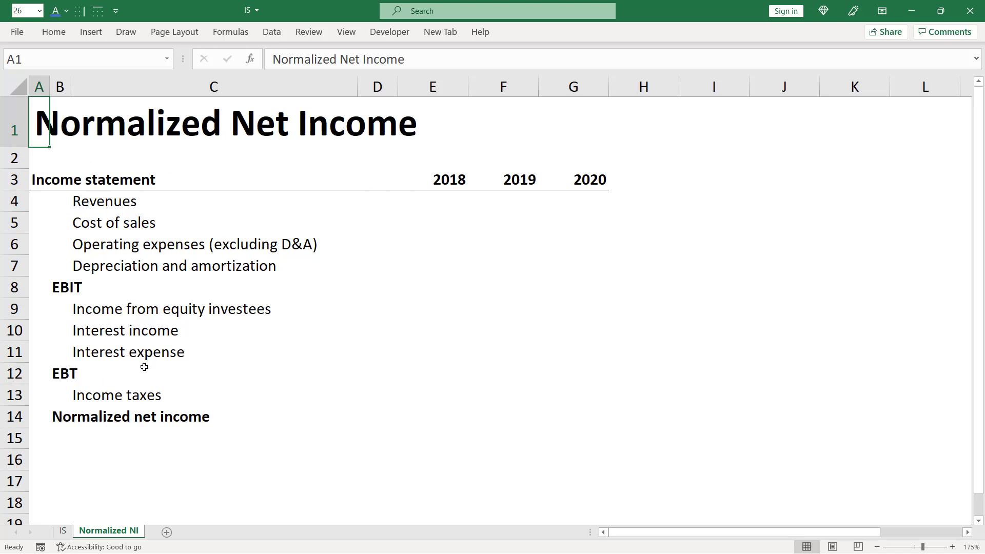
pyautogui.hotkey('ctrl', 'pageup')
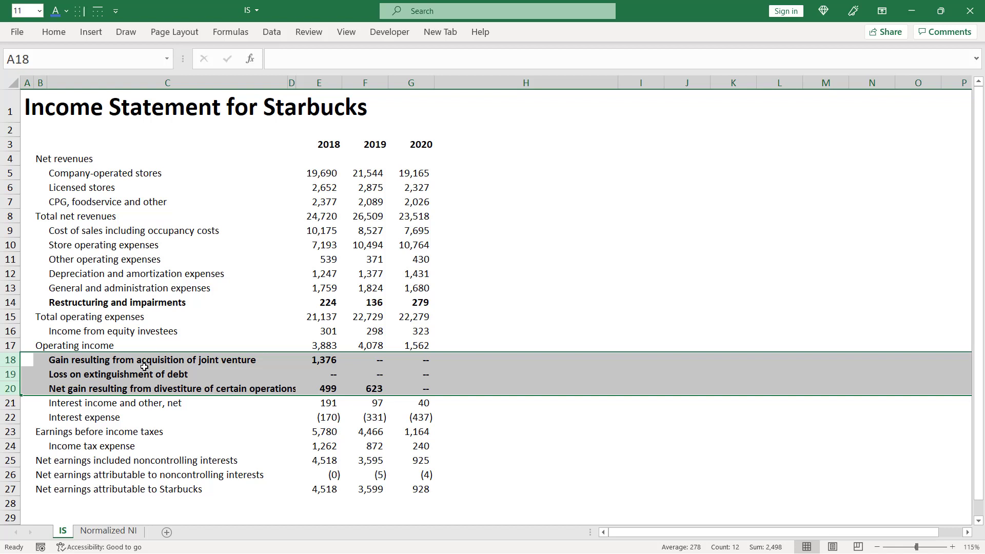
pyautogui.press('F5')
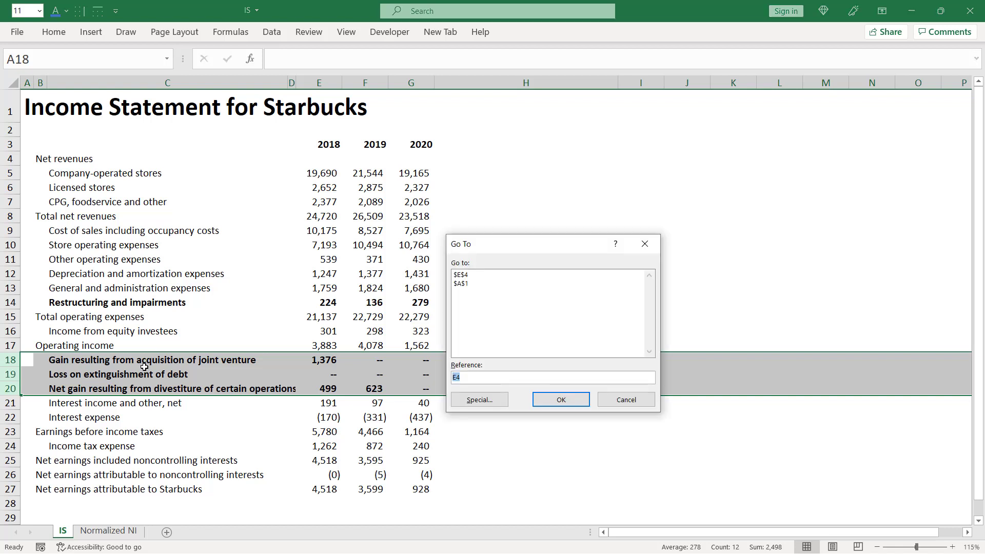
pyautogui.write('h4')
pyautogui.press('Return')
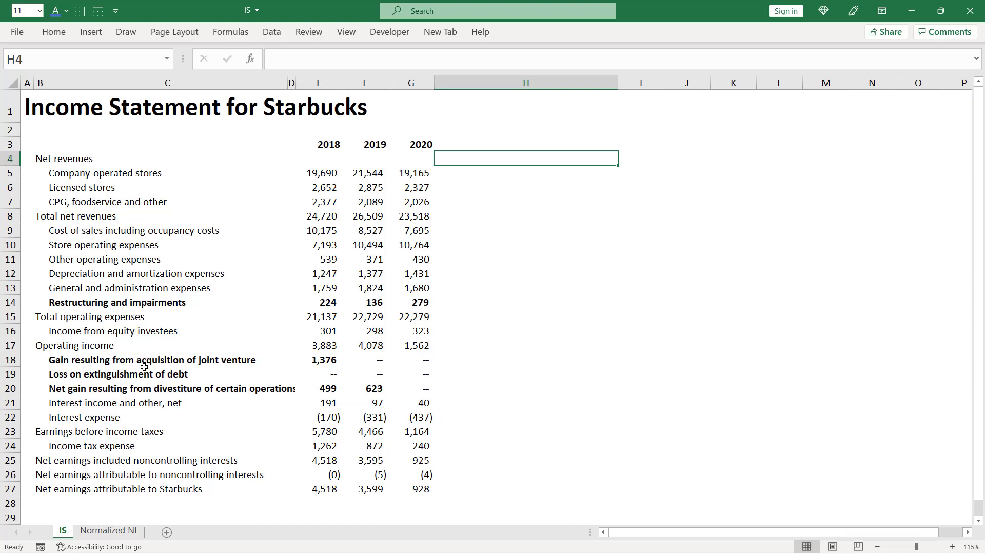
pyautogui.press('Down')
pyautogui.hotkey('shift', 'Down')
pyautogui.hotkey('shift', 'Down')
pyautogui.hotkey('shift', 'Down')
pyautogui.hotkey('shift', 'Down')
pyautogui.hotkey('shift', 'Down')
pyautogui.hotkey('shift', 'Down')
pyautogui.hotkey('shift', 'Down')
pyautogui.hotkey('shift', 'Down')
pyautogui.hotkey('shift', 'Down')
pyautogui.hotkey('shift', 'Down')
pyautogui.hotkey('shift', 'Down')
pyautogui.hotkey('shift', 'Down')
pyautogui.hotkey('shift', 'Down')
pyautogui.hotkey('shift', 'Down')
pyautogui.hotkey('shift', 'Down')
pyautogui.hotkey('shift', 'Down')
pyautogui.hotkey('shift', 'Down')
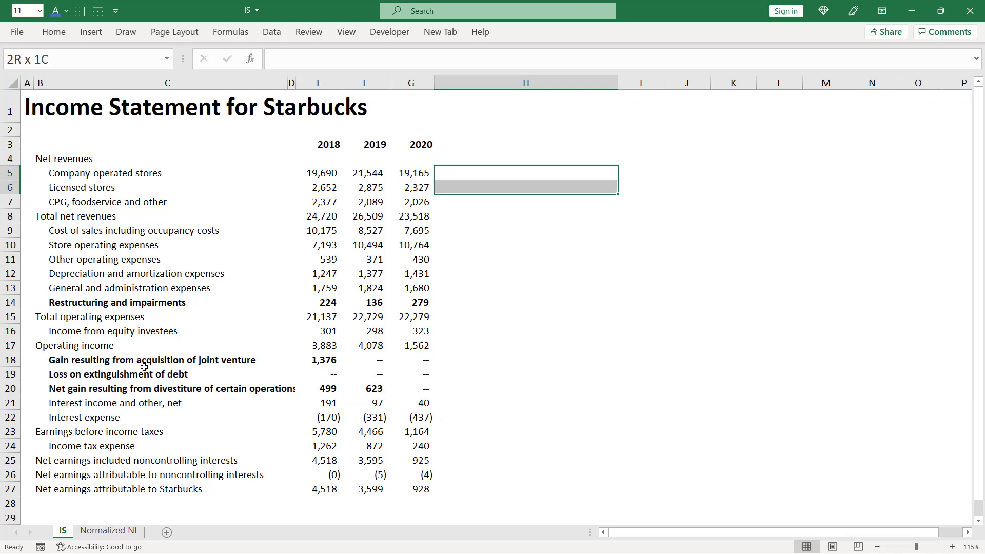
pyautogui.hotkey('shift', 'Down')
pyautogui.hotkey('shift', 'Down')
pyautogui.hotkey('shift', 'Down')
pyautogui.hotkey('shift', 'Down')
pyautogui.hotkey('shift', 'Down')
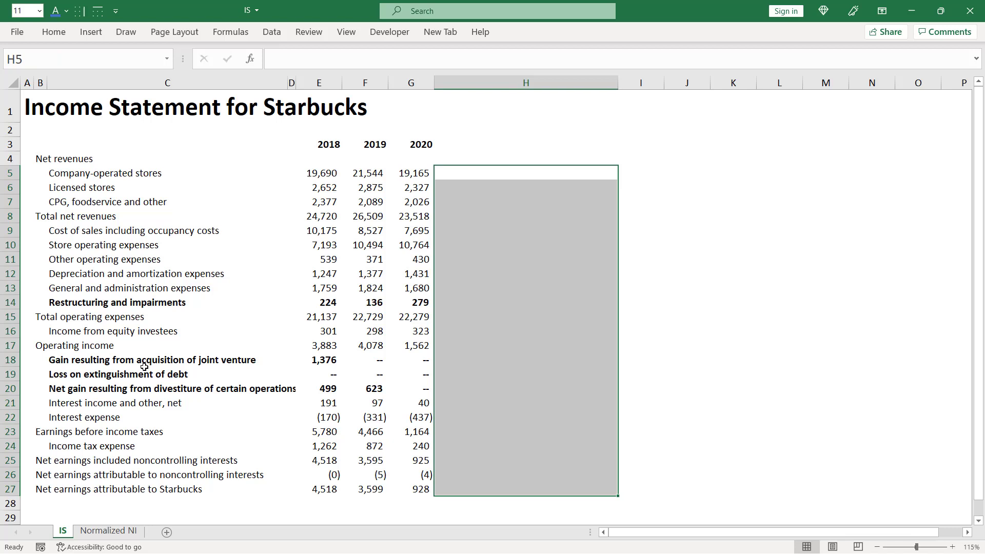
pyautogui.press('alt')
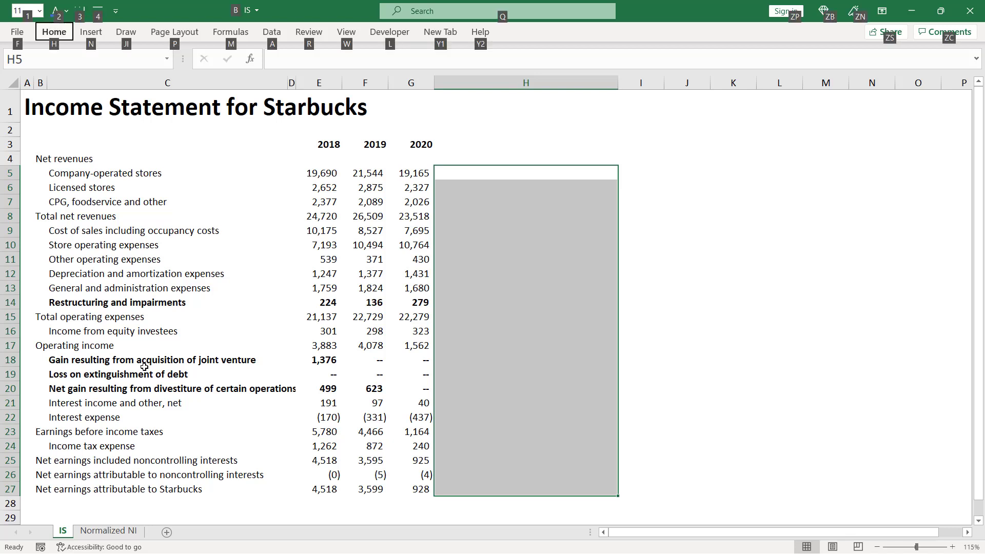
pyautogui.press('a')
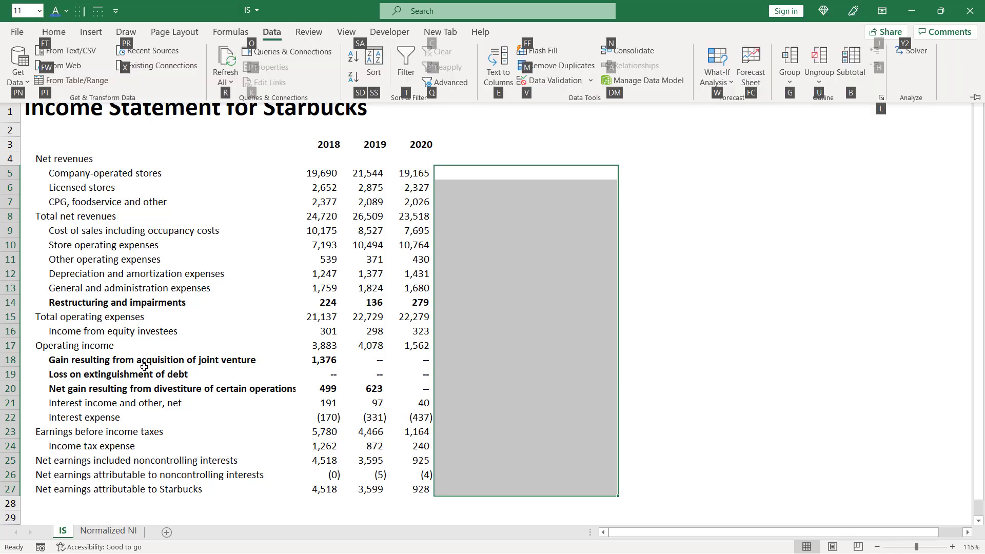
pyautogui.press('v')
pyautogui.press('v')
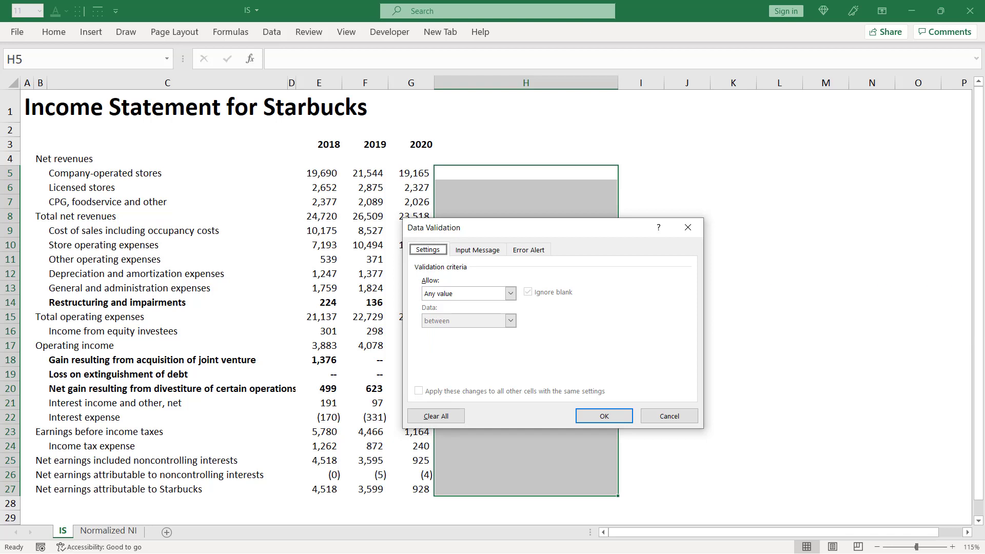
pyautogui.press('Tab')
pyautogui.hotkey('alt', 'Down')
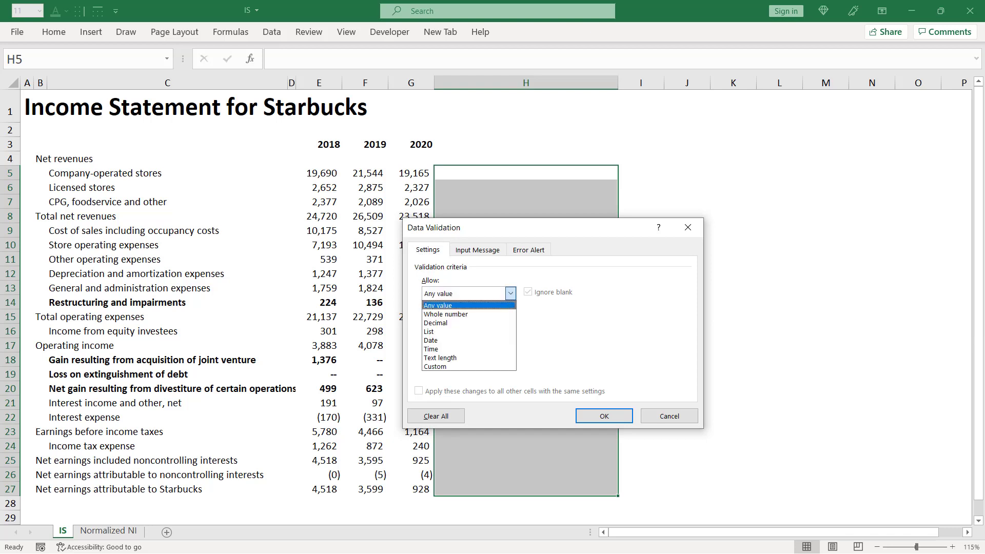
pyautogui.press('Down')
pyautogui.press('Down')
pyautogui.press('Down')
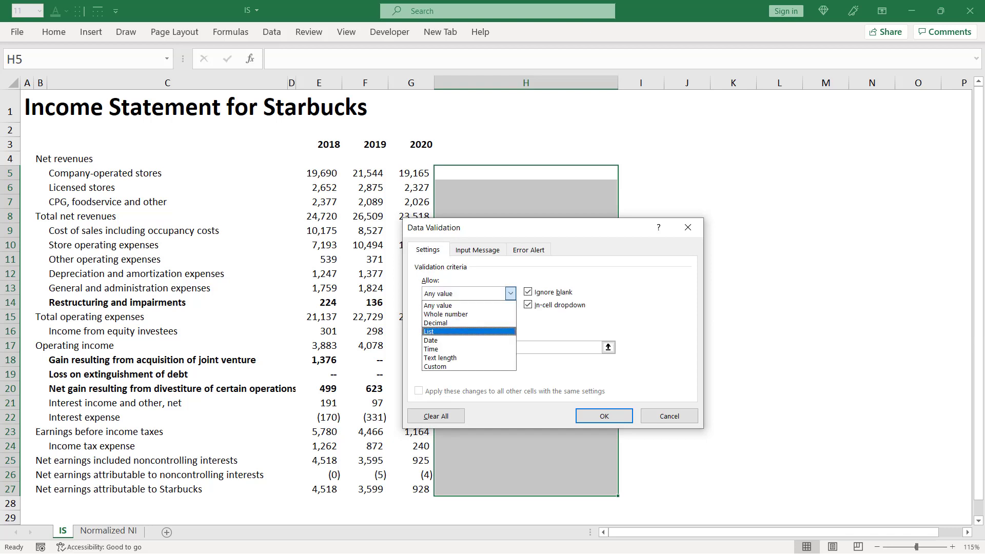
pyautogui.press('Return')
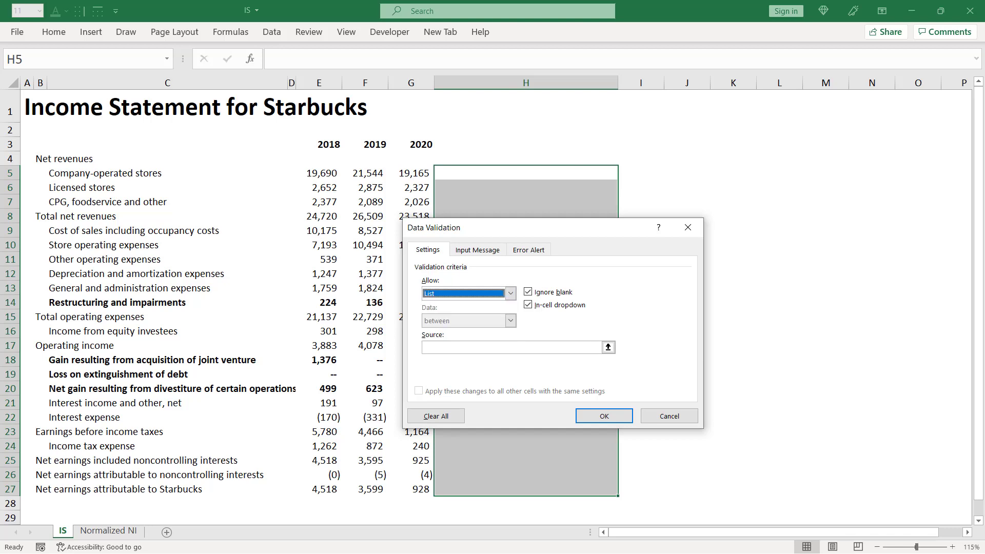
# - Use C4:C11 on the Normalized NI sheet as the list source and apply the validation
pyautogui.hotkey('alt', 's')
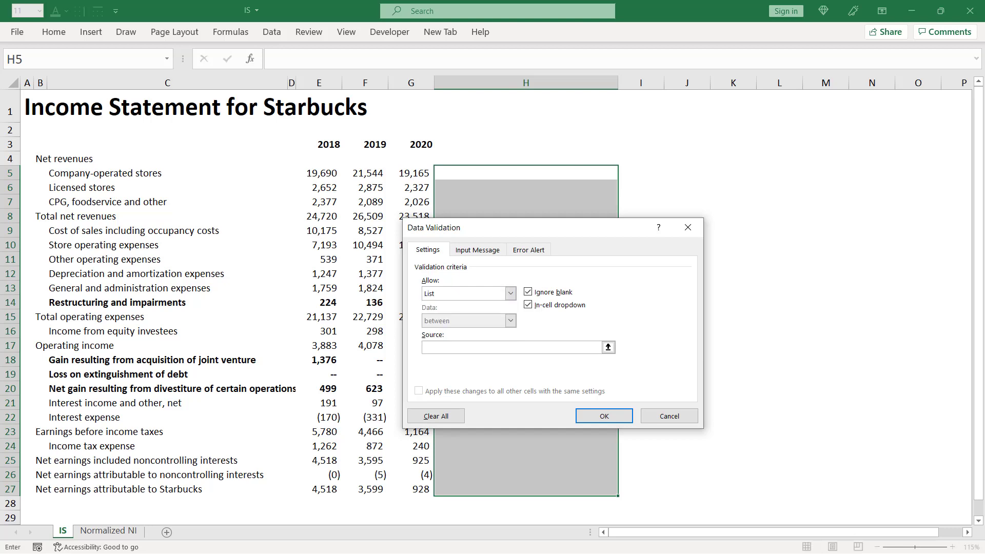
pyautogui.hotkey('ctrl', 'pagedown')
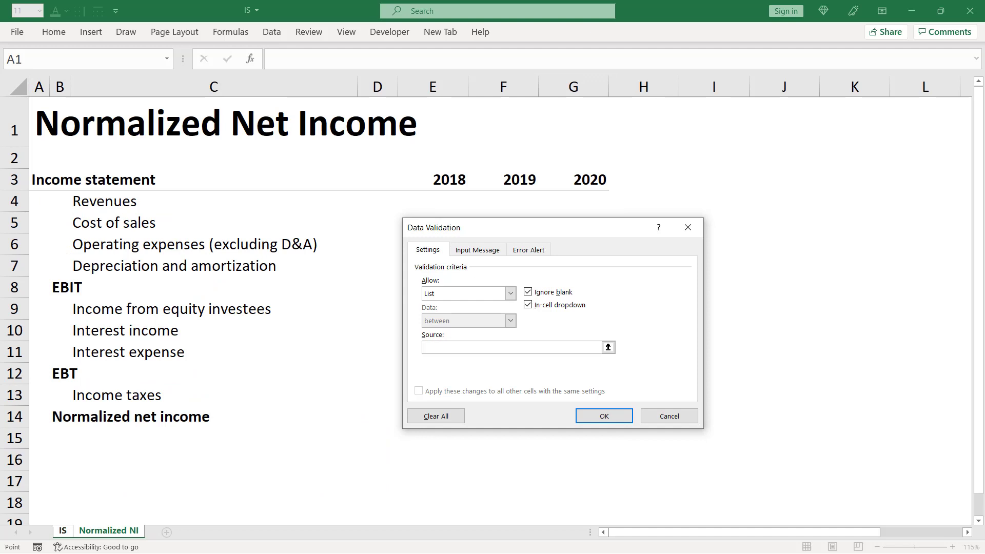
pyautogui.press('Down')
pyautogui.press('Down')
pyautogui.press('Down')
pyautogui.press('Right')
pyautogui.press('Right')
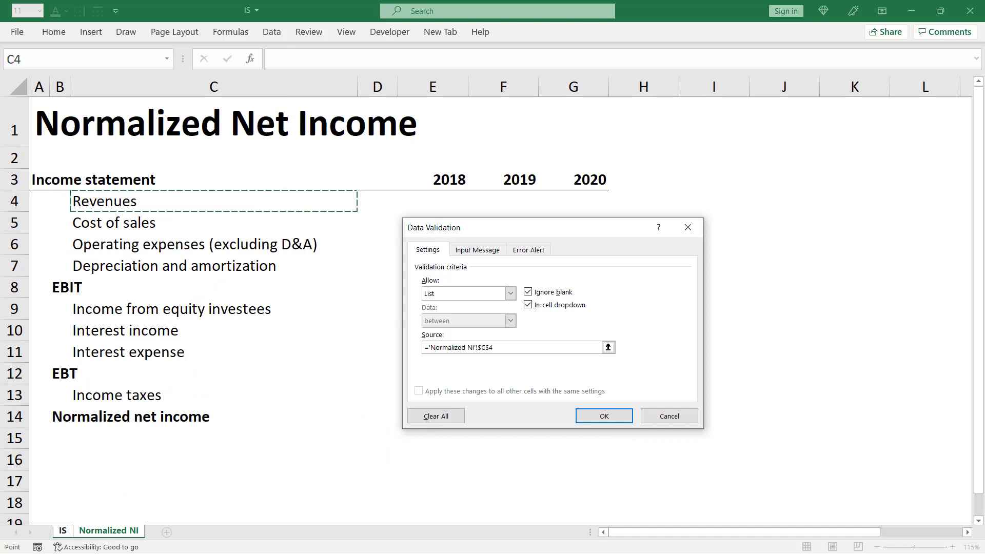
pyautogui.hotkey('shift', 'Down')
pyautogui.hotkey('shift', 'Down')
pyautogui.hotkey('shift', 'Down')
pyautogui.hotkey('shift', 'Down')
pyautogui.hotkey('shift', 'Down')
pyautogui.hotkey('shift', 'Down')
pyautogui.hotkey('shift', 'Down')
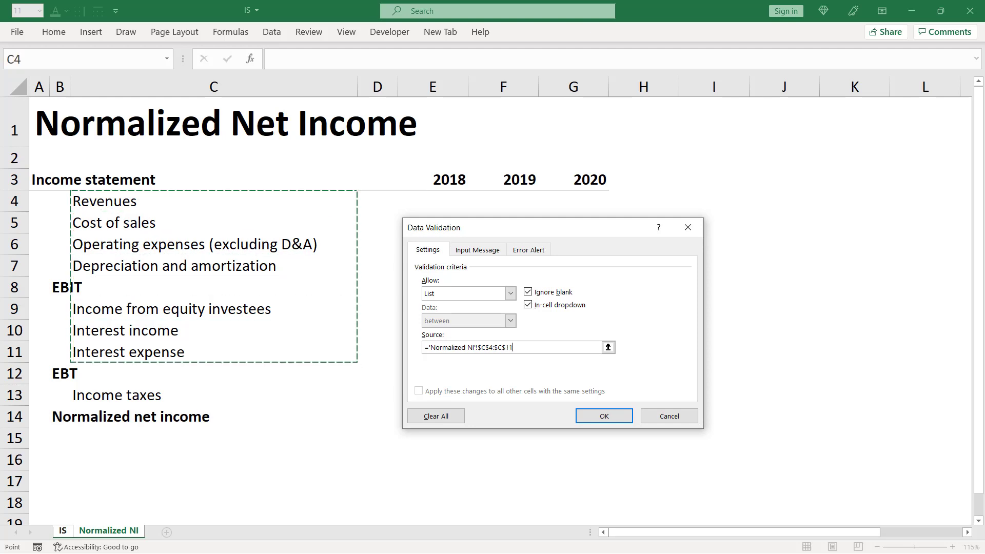
pyautogui.press('Return')
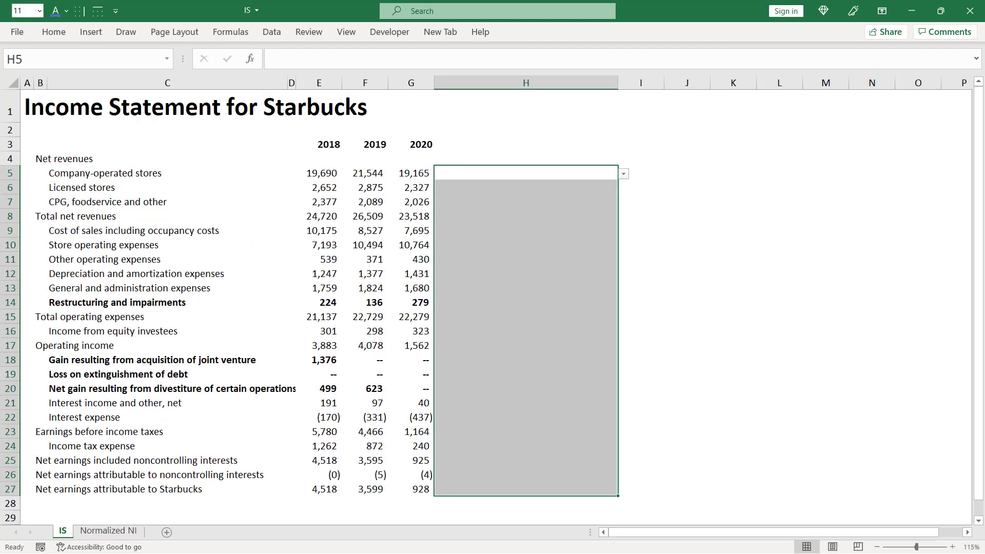
# - Choose Revenues as the category in H5 and fill it down through H7
pyautogui.hotkey('shift', 'BackSpace')
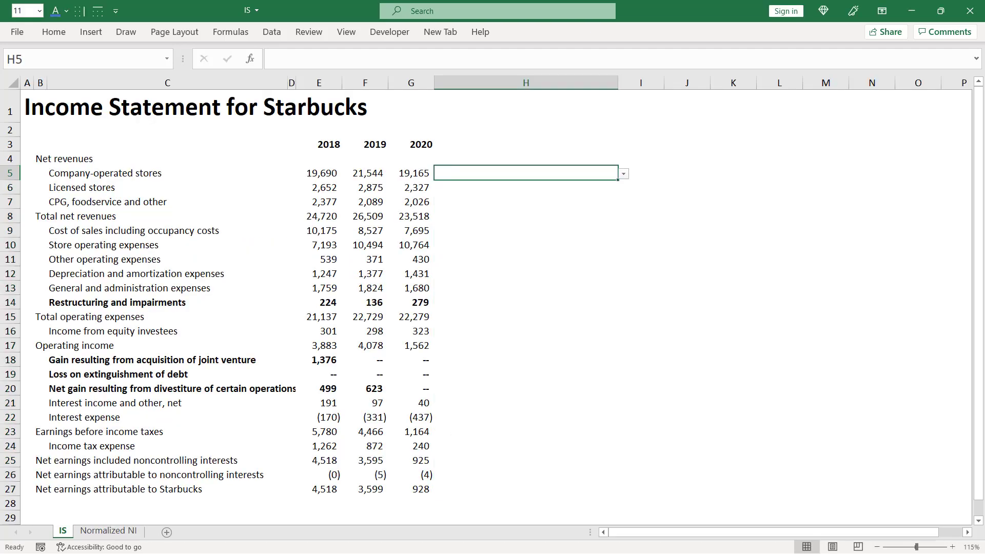
pyautogui.hotkey('alt', 'Down')
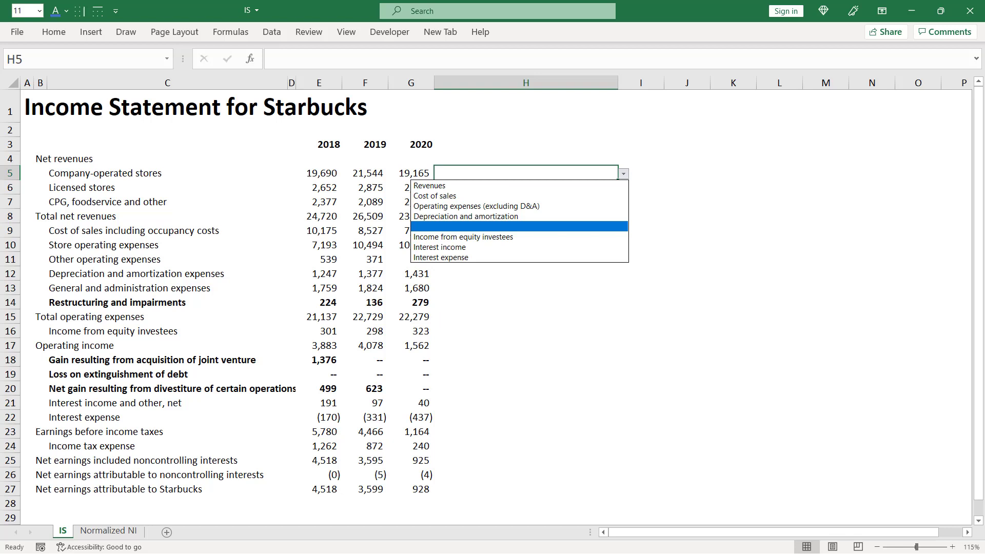
pyautogui.press('Up')
pyautogui.press('Up')
pyautogui.press('Up')
pyautogui.press('Up')
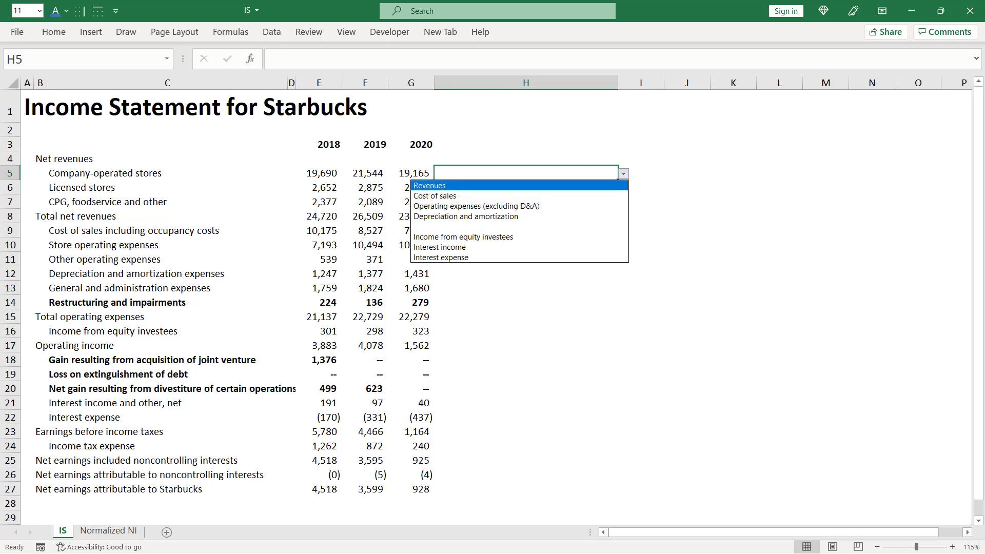
pyautogui.press('Return')
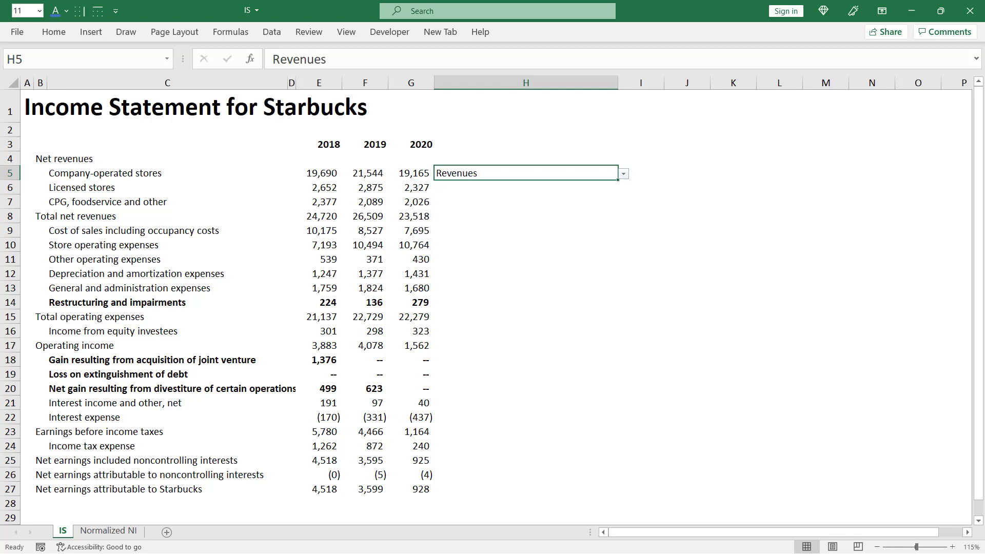
pyautogui.hotkey('shift', 'Down')
pyautogui.hotkey('shift', 'Down')
pyautogui.hotkey('ctrl', 'd')
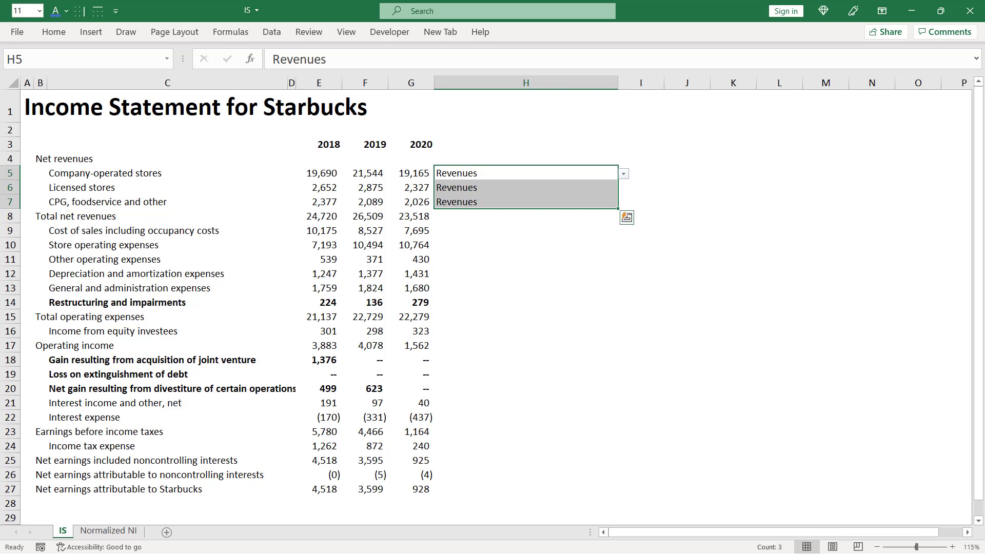
# - Choose Cost of sales in H9 as the category for Cost of sales including occupancy costs
pyautogui.press('Down')
pyautogui.press('Down')
pyautogui.press('Down')
pyautogui.press('Down')
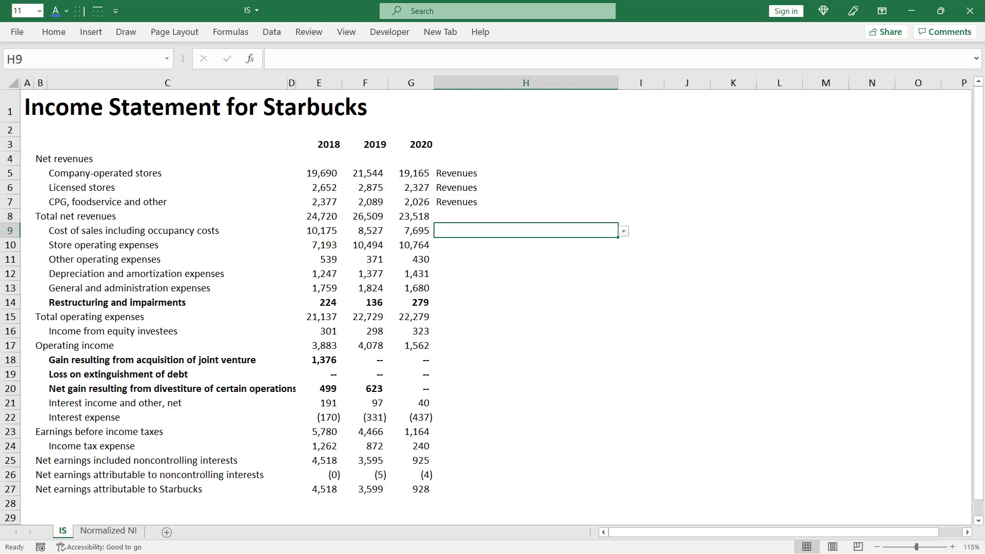
pyautogui.hotkey('alt', 'Down')
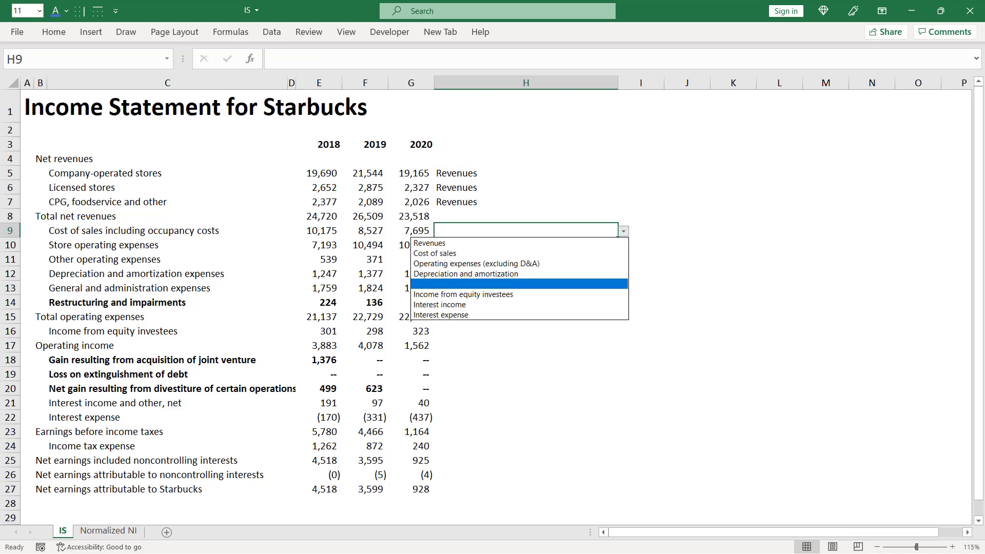
pyautogui.press('Up')
pyautogui.press('Up')
pyautogui.press('Up')
pyautogui.press('Return')
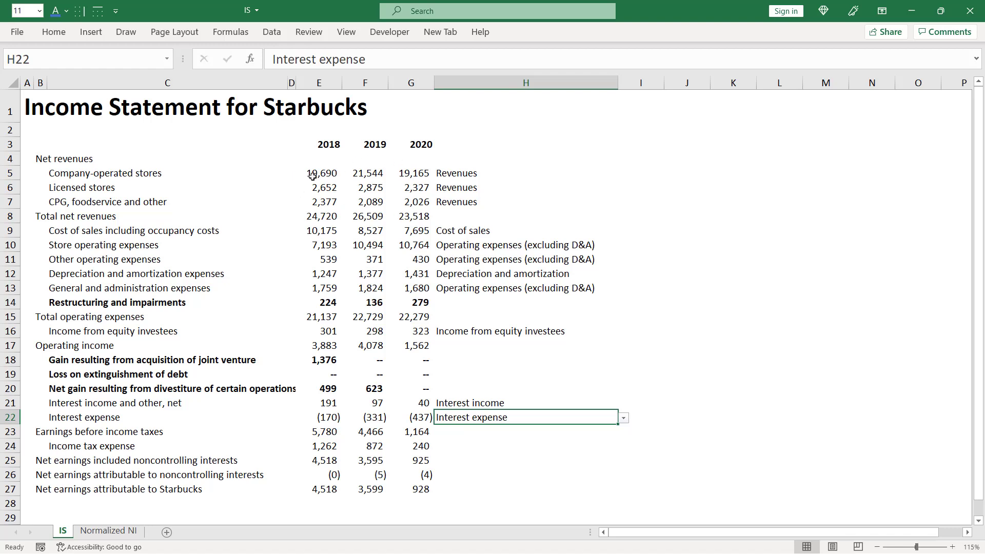
# - Begin a SUMIF formula for 2018 Revenues in cell E4 of the Normalized NI sheet
pyautogui.hotkey('ctrl', 'pagedown')
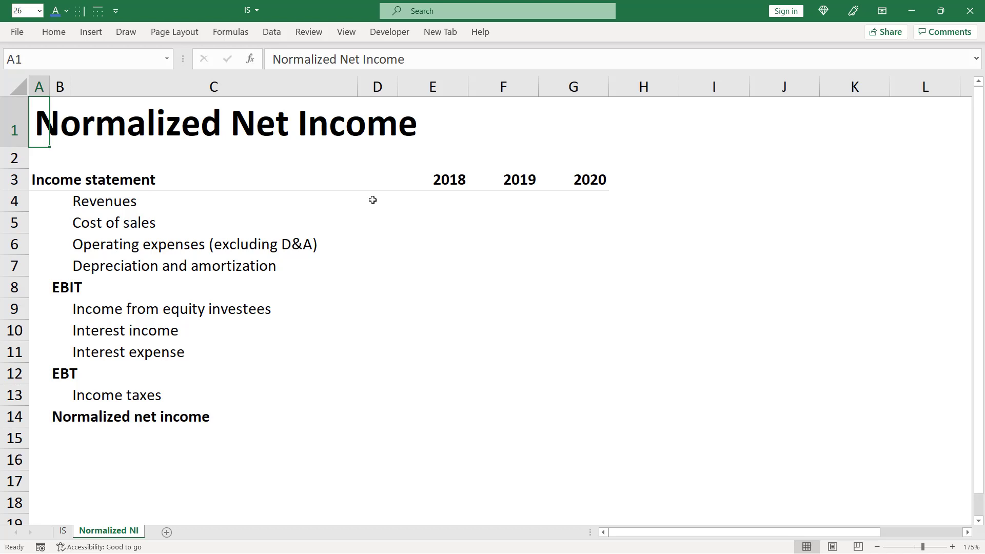
pyautogui.press('Down')
pyautogui.press('Down')
pyautogui.press('Down')
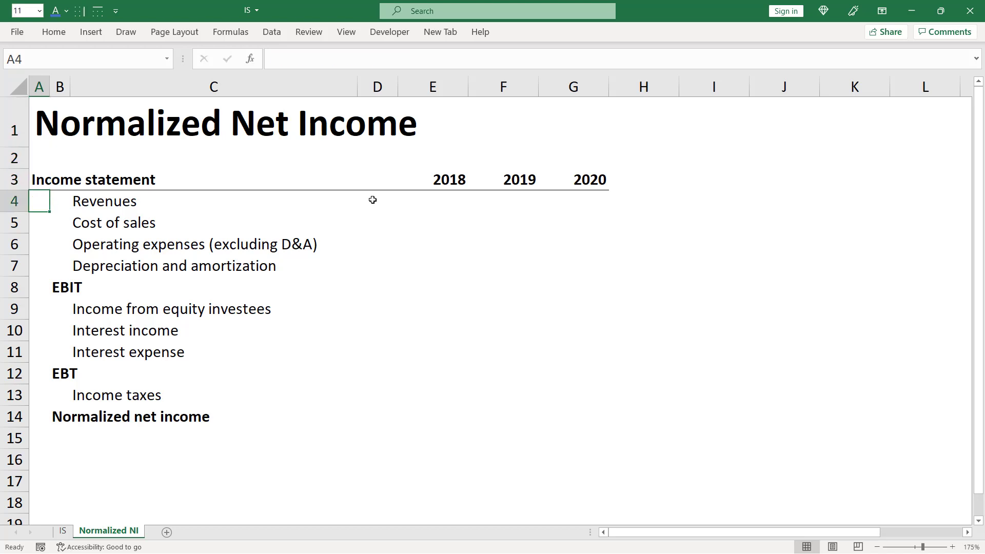
pyautogui.press('Right')
pyautogui.press('Right')
pyautogui.press('Right')
pyautogui.press('Right')
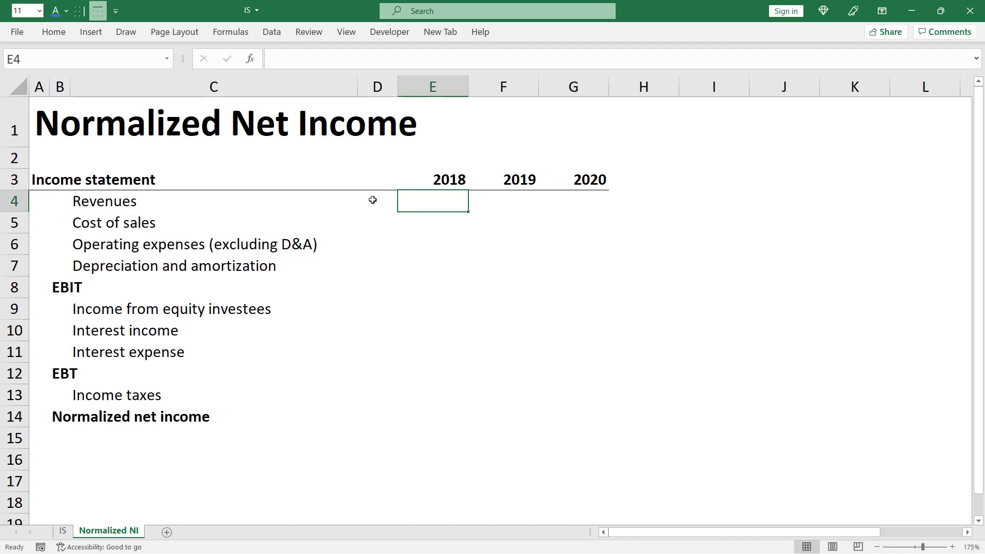
pyautogui.write('=sumif')
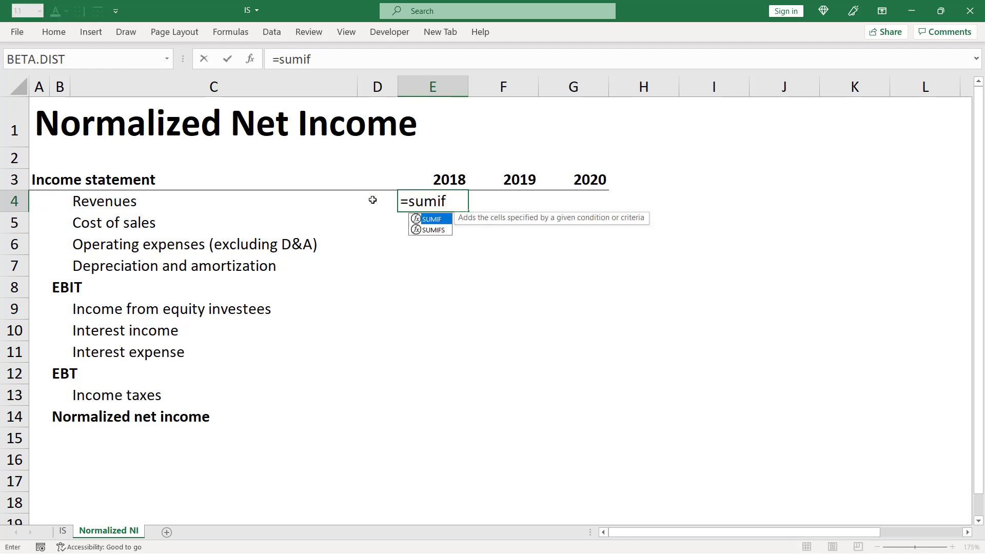
pyautogui.press('Tab')
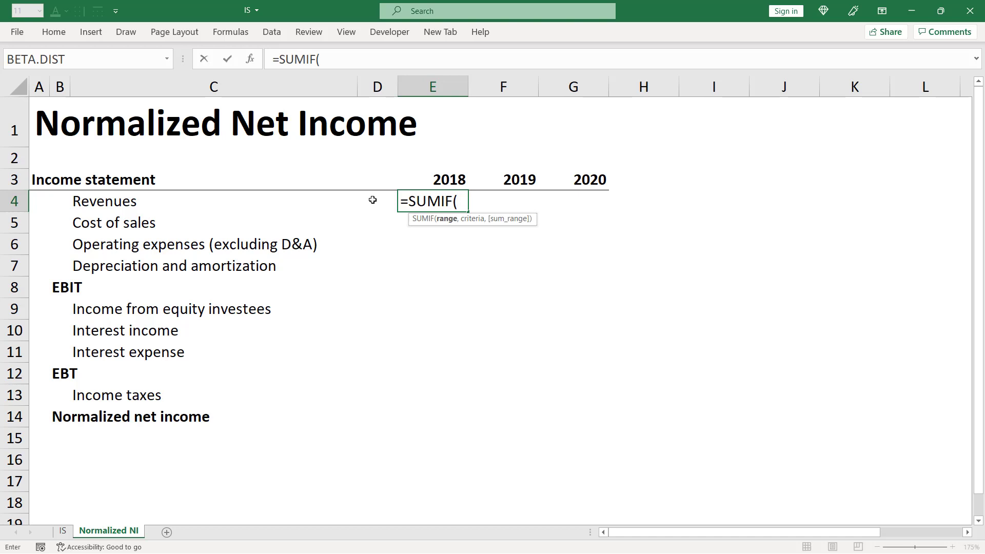
# - Set the SUMIF range to the category cells H5:H22 on the IS sheet, with fully absolute references
pyautogui.hotkey('ctrl', 'pageup')
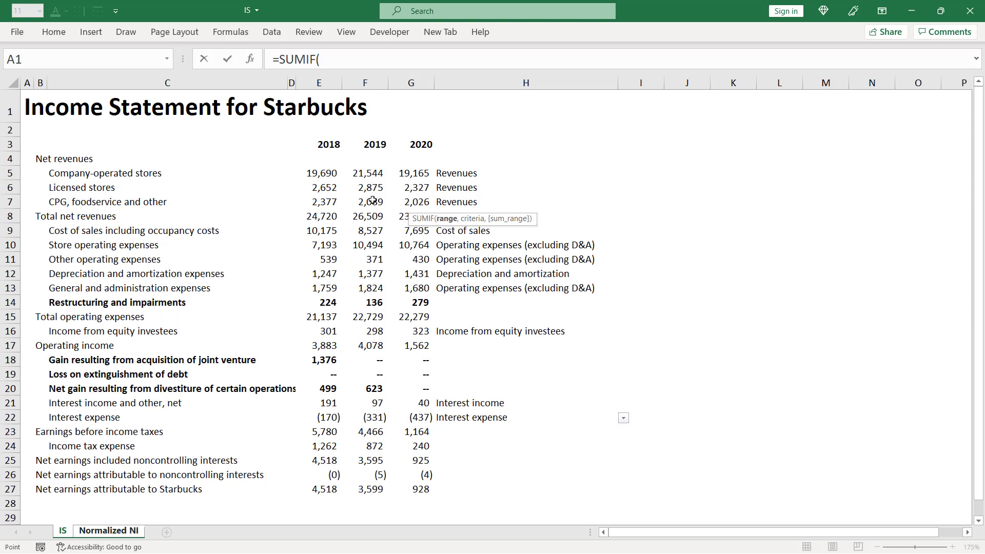
pyautogui.press('F5')
pyautogui.write('h5')
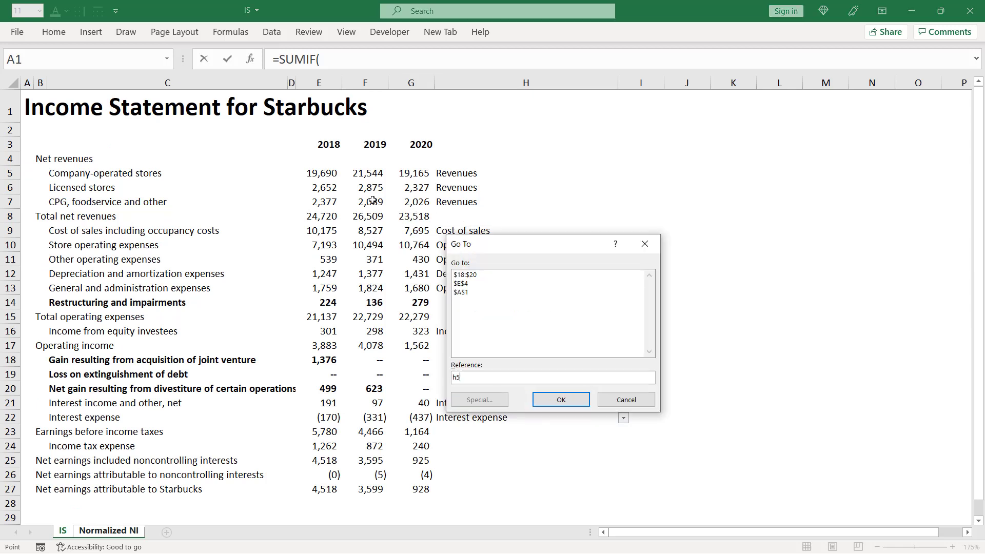
pyautogui.press('Return')
pyautogui.hotkey('shift', 'Down')
pyautogui.hotkey('shift', 'Down')
pyautogui.hotkey('shift', 'Down')
pyautogui.hotkey('shift', 'Down')
pyautogui.hotkey('shift', 'Down')
pyautogui.hotkey('shift', 'Down')
pyautogui.hotkey('shift', 'Down')
pyautogui.hotkey('shift', 'Down')
pyautogui.hotkey('shift', 'Down')
pyautogui.hotkey('shift', 'Down')
pyautogui.hotkey('shift', 'Down')
pyautogui.hotkey('shift', 'Down')
pyautogui.hotkey('shift', 'Down')
pyautogui.hotkey('shift', 'Down')
pyautogui.hotkey('shift', 'Down')
pyautogui.hotkey('shift', 'Down')
pyautogui.hotkey('shift', 'Down')
pyautogui.hotkey('shift', 'Down')
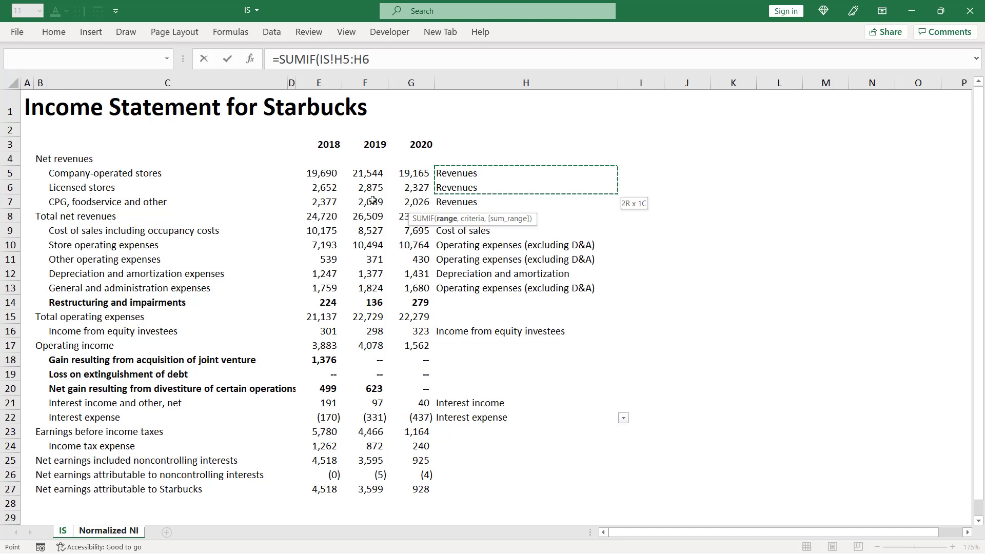
pyautogui.hotkey('shift', 'Up')
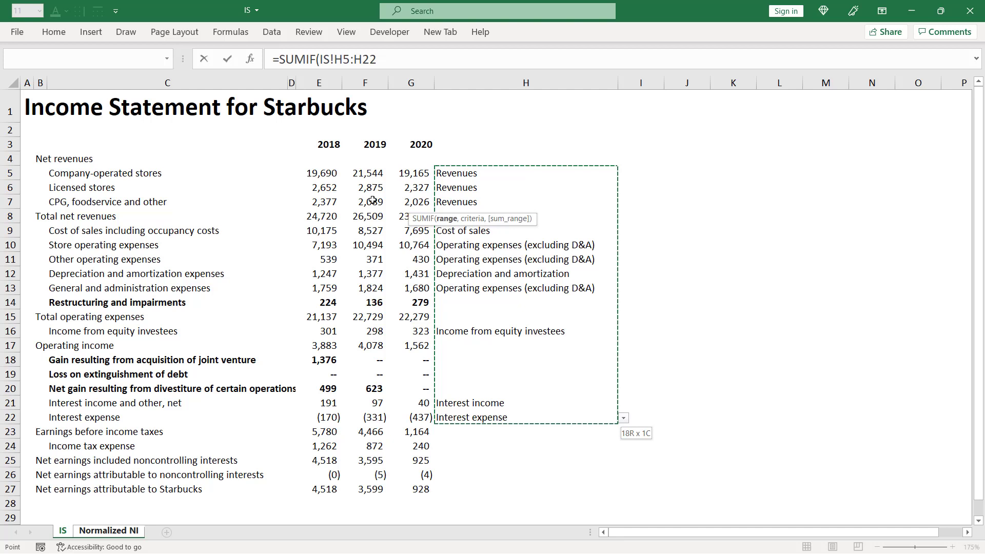
pyautogui.press('F4')
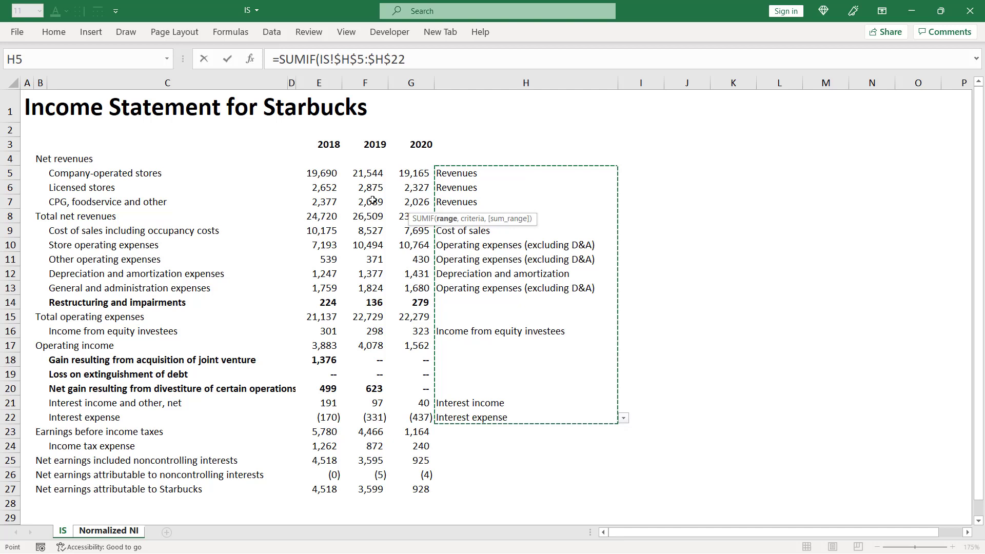
pyautogui.write(',')
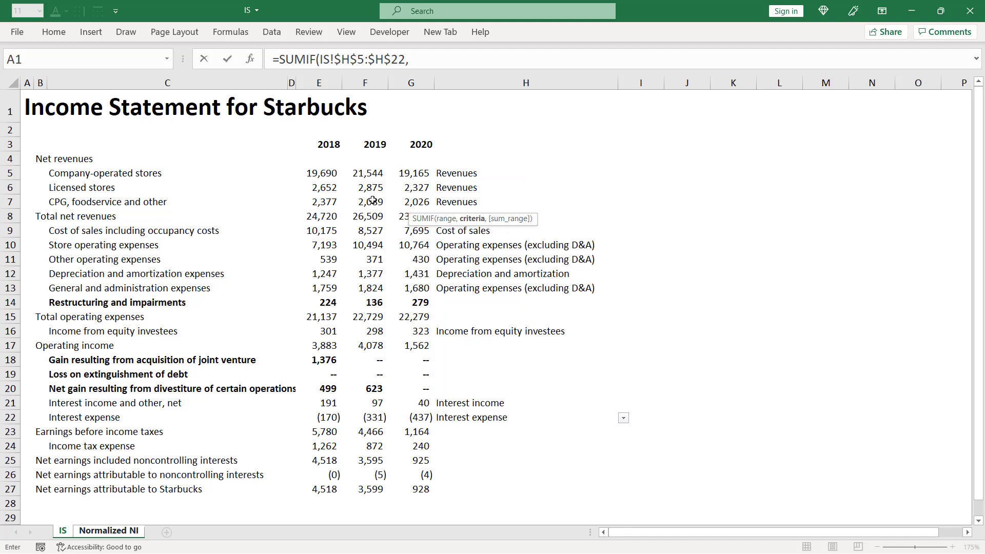
# - Use the Revenues label in C4 of the Normalized NI sheet as the SUMIF criteria, locking only the column as $C4
pyautogui.hotkey('ctrl', 'pagedown')
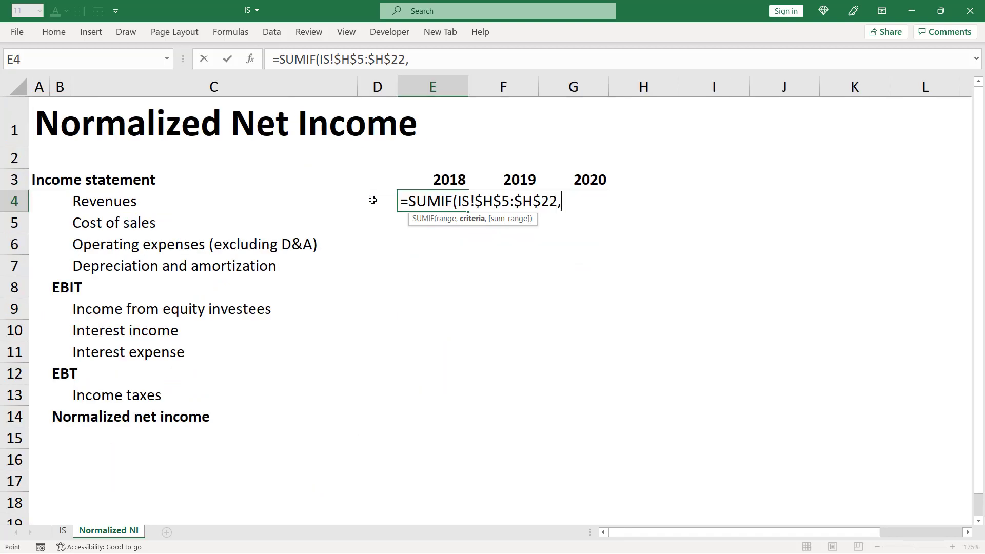
pyautogui.press('Left')
pyautogui.press('Left')
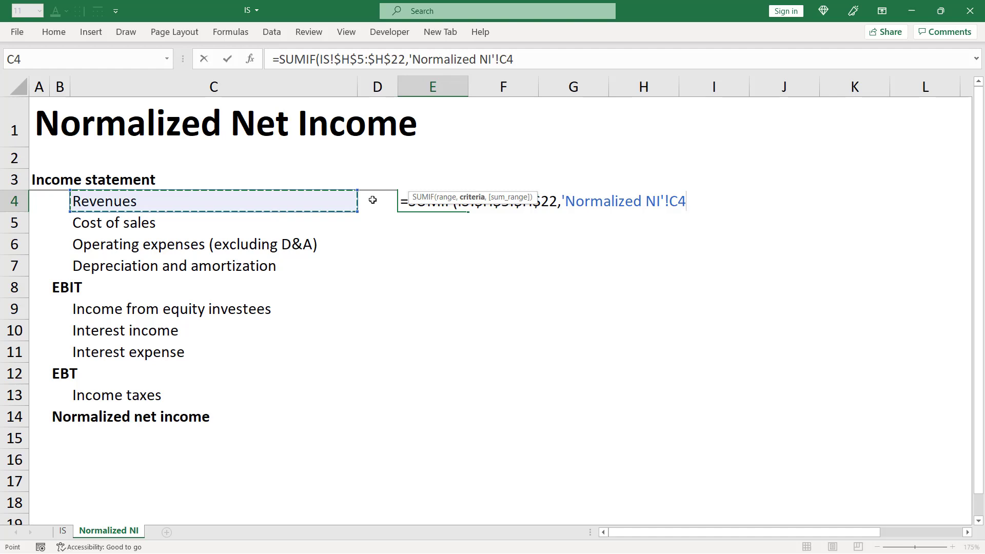
pyautogui.press('F4')
pyautogui.press('F4')
pyautogui.press('F4')
pyautogui.write(',')
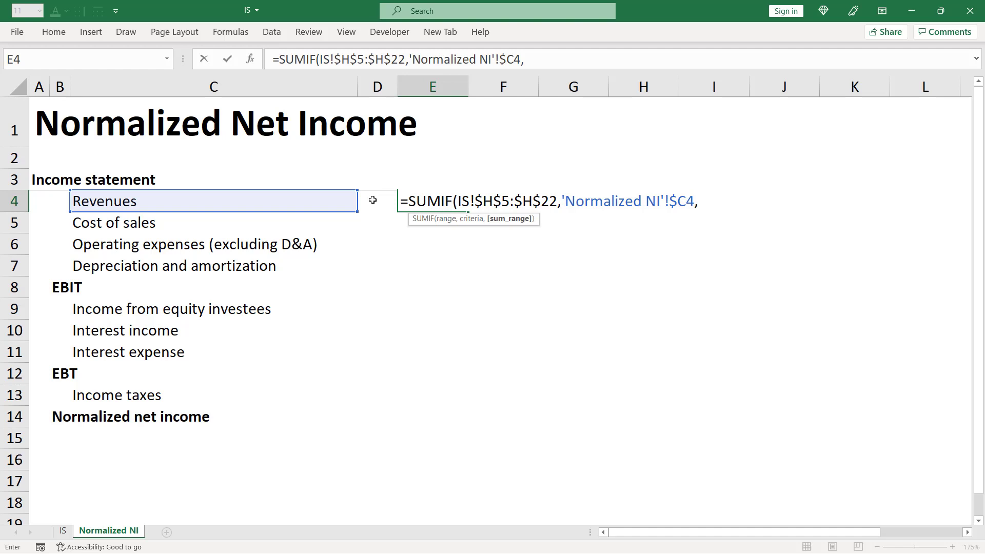
# - Set the sum range to IS!E$5:E$22 with only the rows locked, and complete the SUMIF formula in E4
pyautogui.hotkey('ctrl', 'pageup')
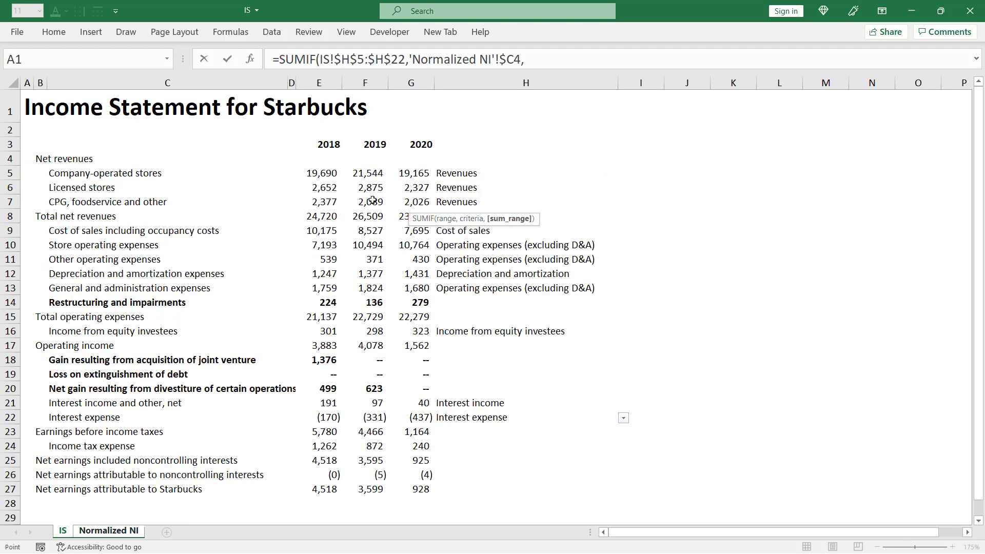
pyautogui.press('Down')
pyautogui.press('Down')
pyautogui.press('Down')
pyautogui.press('Down')
pyautogui.press('Right')
pyautogui.press('Right')
pyautogui.press('Right')
pyautogui.press('Right')
pyautogui.hotkey('shift', 'Down')
pyautogui.hotkey('shift', 'Down')
pyautogui.hotkey('shift', 'Down')
pyautogui.hotkey('shift', 'Down')
pyautogui.hotkey('shift', 'Down')
pyautogui.hotkey('shift', 'Down')
pyautogui.hotkey('shift', 'Down')
pyautogui.hotkey('shift', 'Down')
pyautogui.hotkey('shift', 'Down')
pyautogui.hotkey('shift', 'Down')
pyautogui.hotkey('shift', 'Down')
pyautogui.hotkey('shift', 'Down')
pyautogui.hotkey('shift', 'Down')
pyautogui.hotkey('shift', 'Down')
pyautogui.hotkey('shift', 'Down')
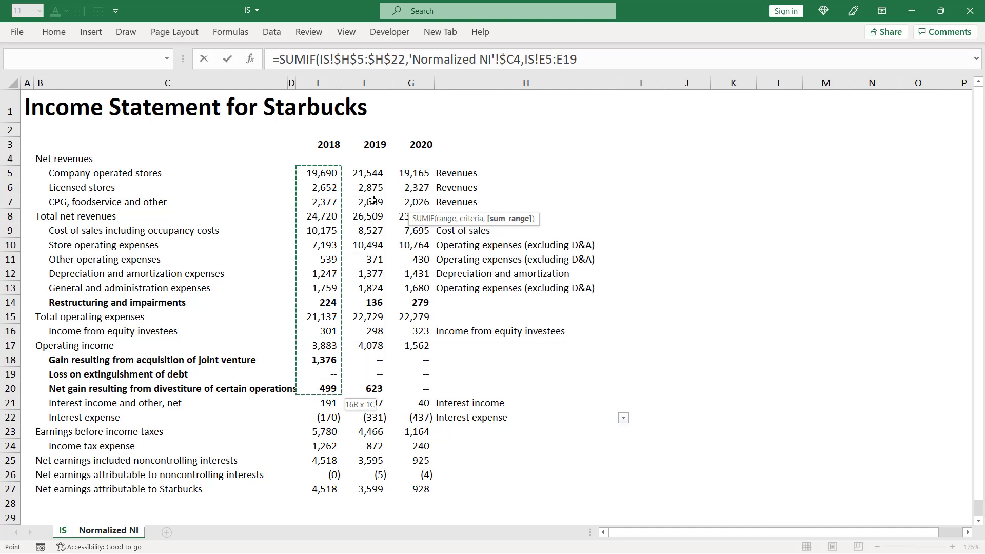
pyautogui.hotkey('shift', 'Down')
pyautogui.hotkey('shift', 'Down')
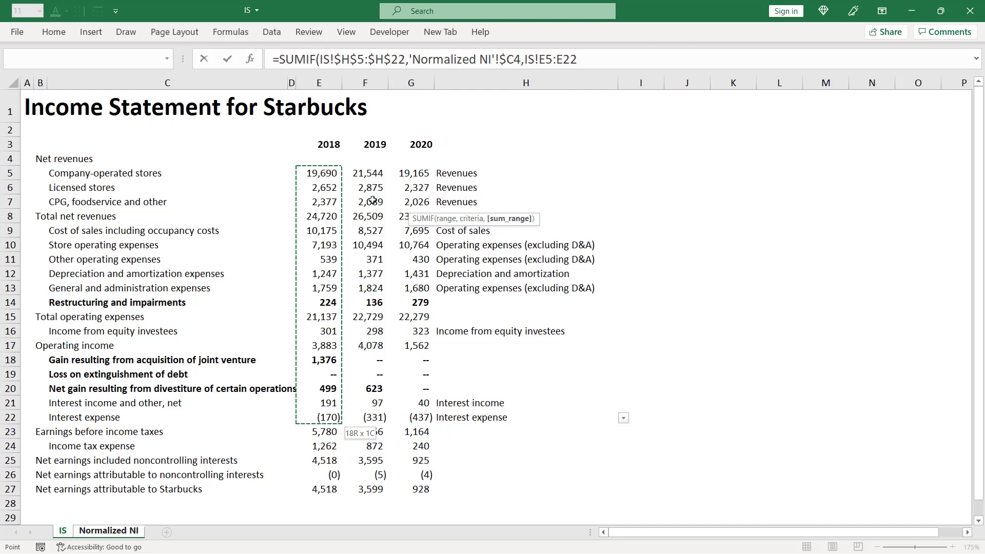
pyautogui.press('F4')
pyautogui.press('F4')
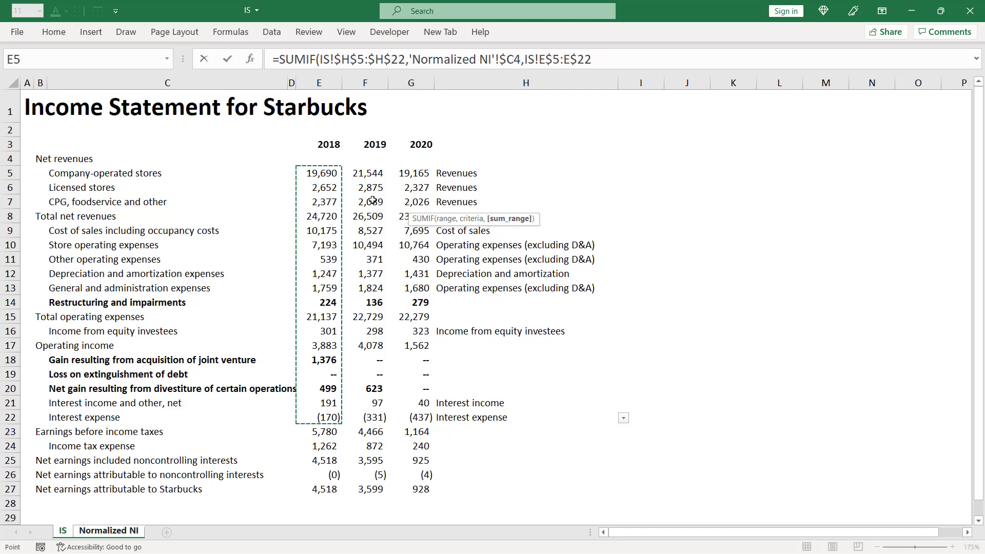
pyautogui.write(')')
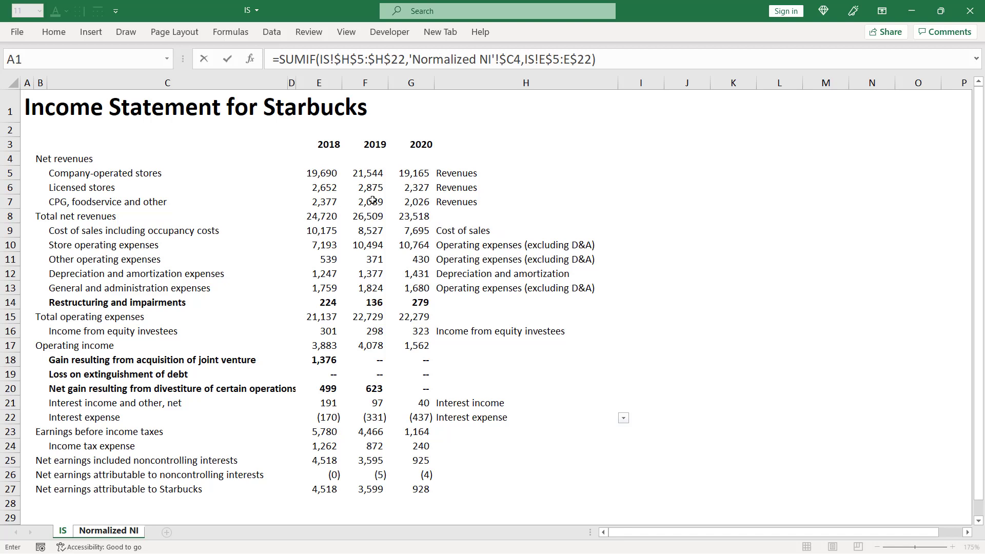
pyautogui.hotkey('ctrl', 'Return')
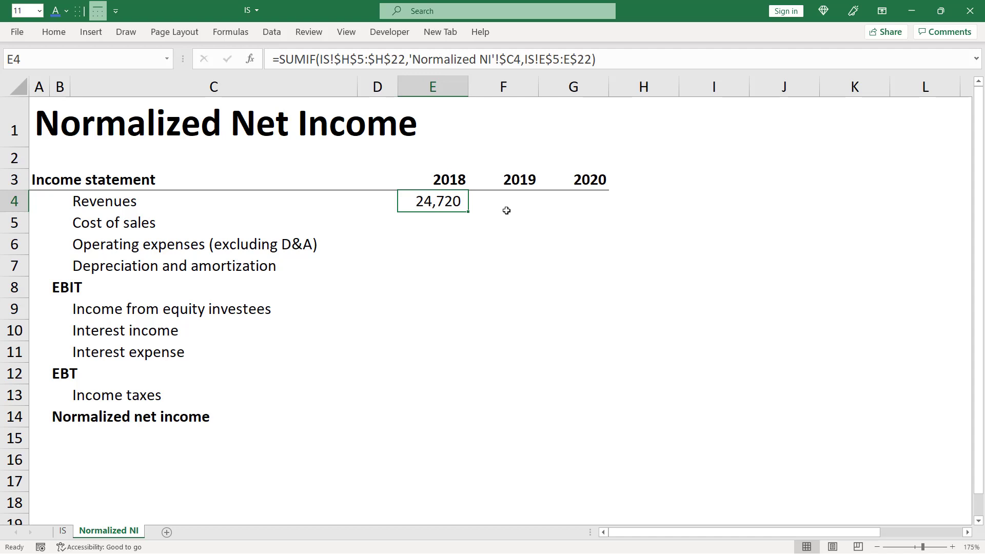
# - Compare 2018 Revenues with total net revenues on the IS sheet, and fill the E4 formula through E4:G11 on Normalized NI
pyautogui.hotkey('ctrl', 'pageup')
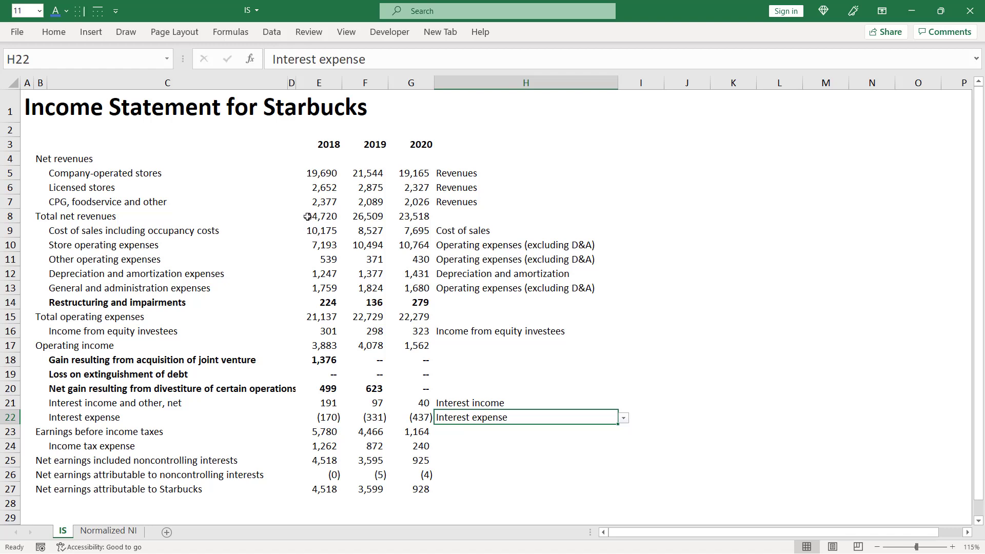
pyautogui.hotkey('ctrl', 'pagedown')
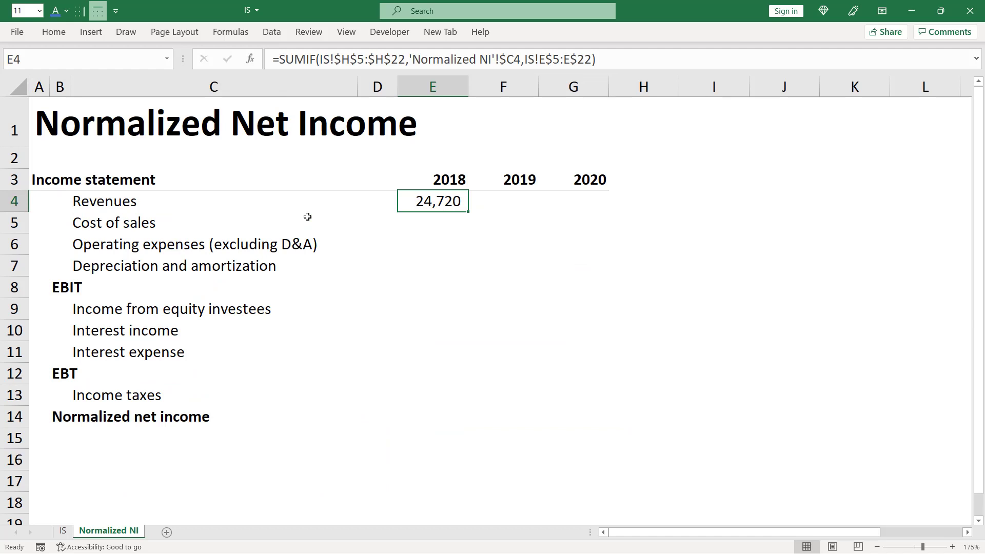
pyautogui.hotkey('shift', 'Right')
pyautogui.hotkey('shift', 'Right')
pyautogui.hotkey('shift', 'Down')
pyautogui.hotkey('shift', 'Down')
pyautogui.hotkey('shift', 'Down')
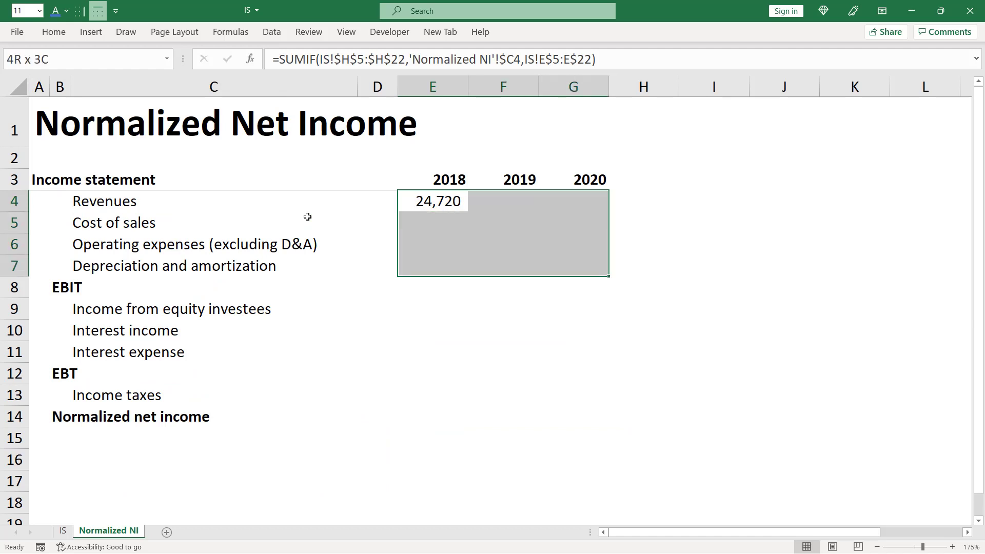
pyautogui.hotkey('shift', 'Down')
pyautogui.hotkey('shift', 'Down')
pyautogui.hotkey('shift', 'Down')
pyautogui.hotkey('shift', 'Down')
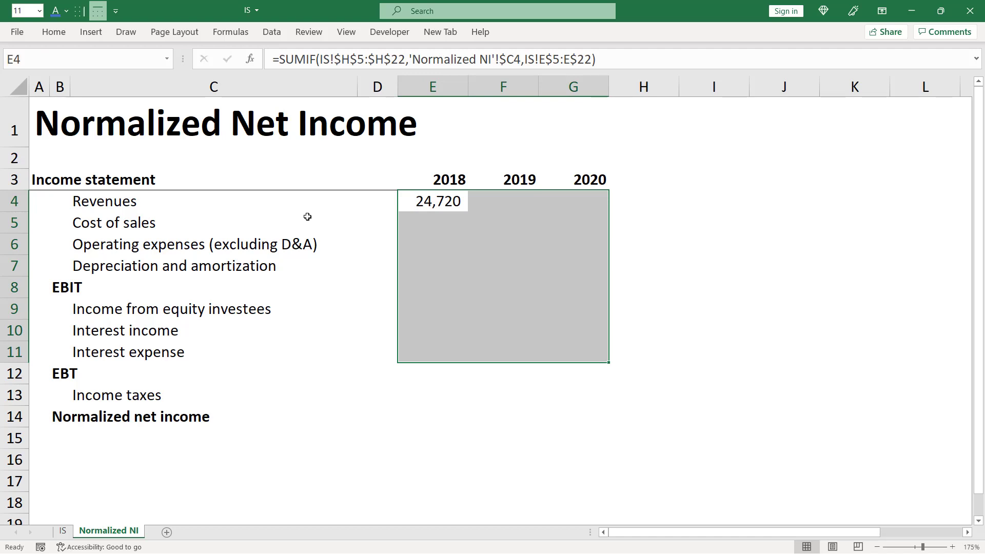
pyautogui.hotkey('ctrl', 'r')
pyautogui.hotkey('ctrl', 'd')
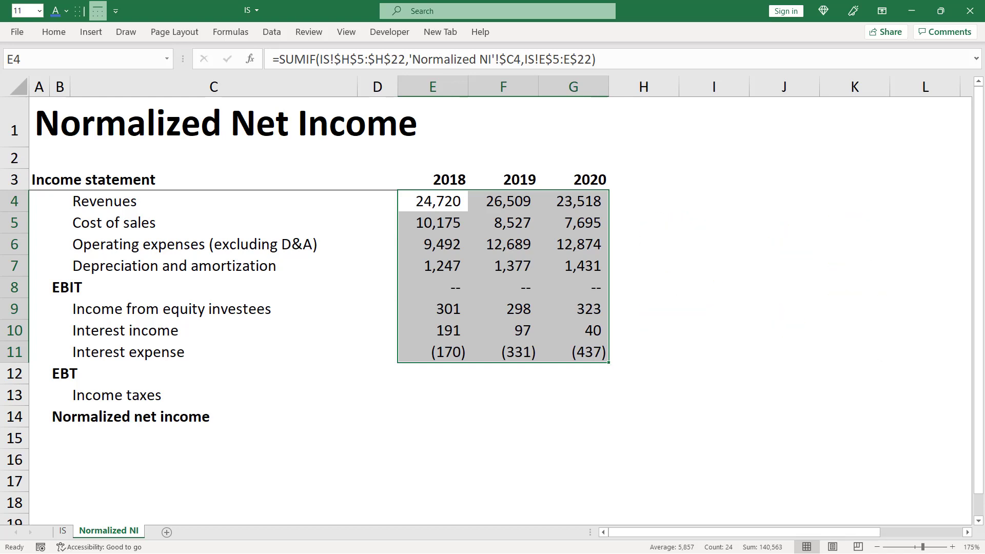
# - Replace the 2018 EBIT formula in E8 with =E4-SUM(E5:E7)
pyautogui.press('Down')
pyautogui.press('Down')
pyautogui.press('Down')
pyautogui.press('Down')
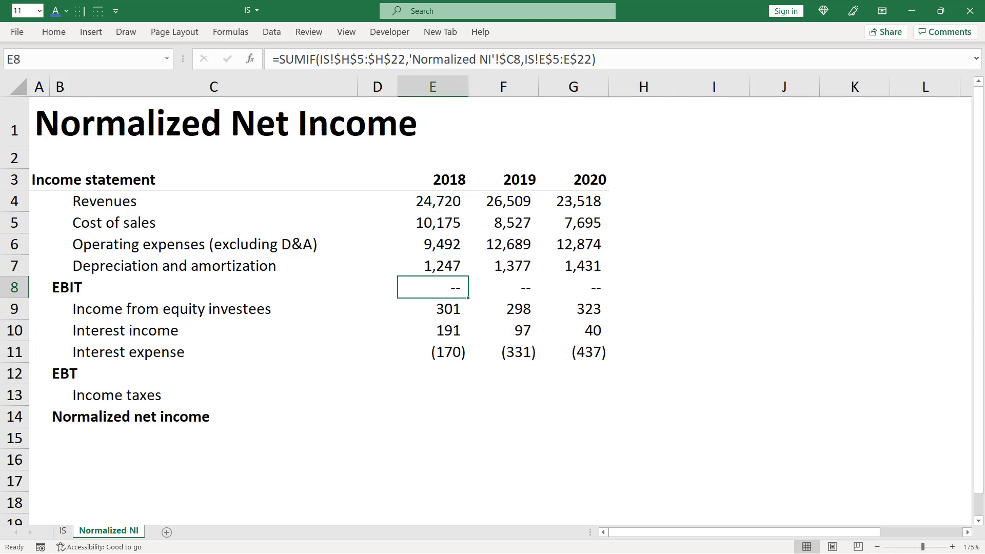
pyautogui.press('F2')
pyautogui.press('Escape')
pyautogui.write('=')
pyautogui.press('Up')
pyautogui.press('Up')
pyautogui.press('Up')
pyautogui.press('Up')
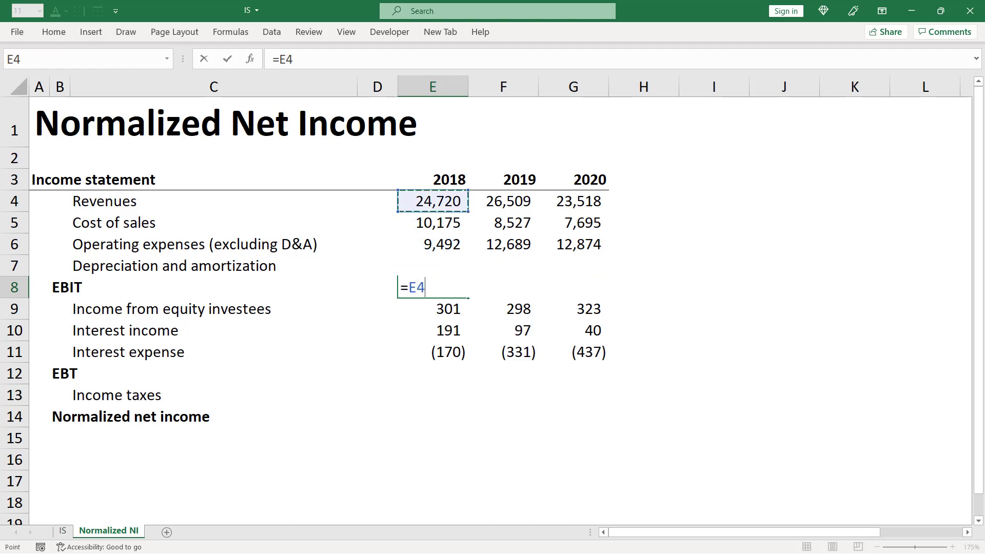
pyautogui.write('-su')
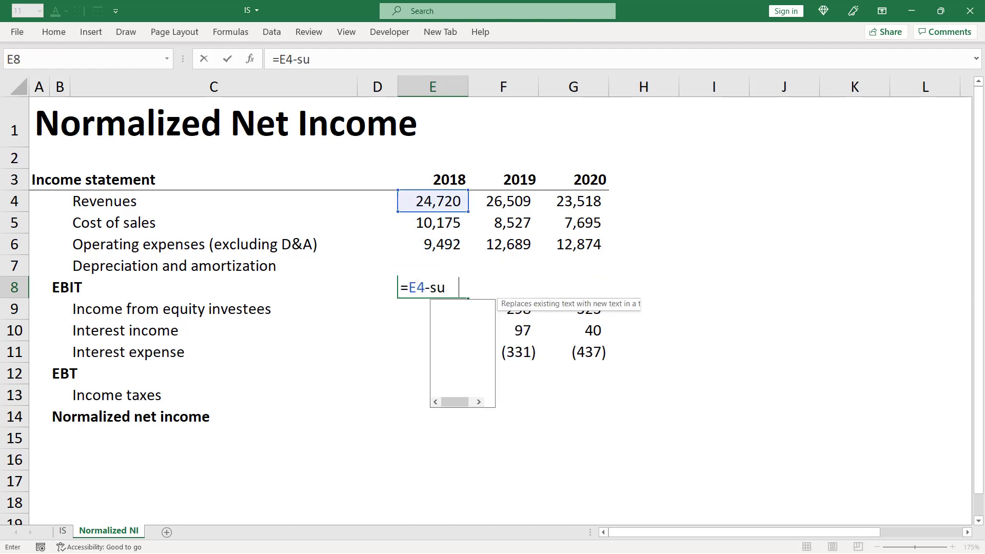
pyautogui.press('Tab')
pyautogui.press('Up')
pyautogui.hotkey('shift', 'Up')
pyautogui.hotkey('shift', 'Up')
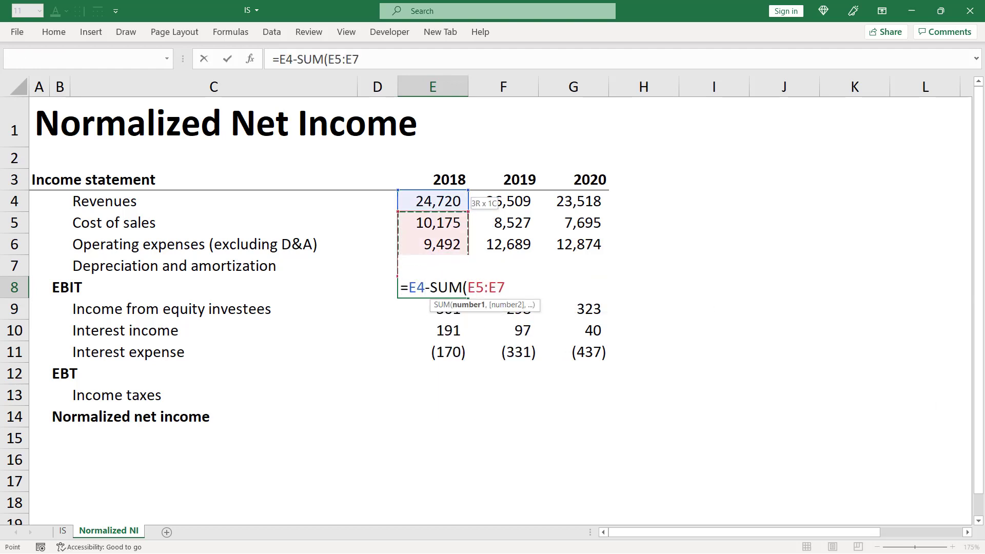
pyautogui.write(')')
pyautogui.hotkey('ctrl', 'Return')
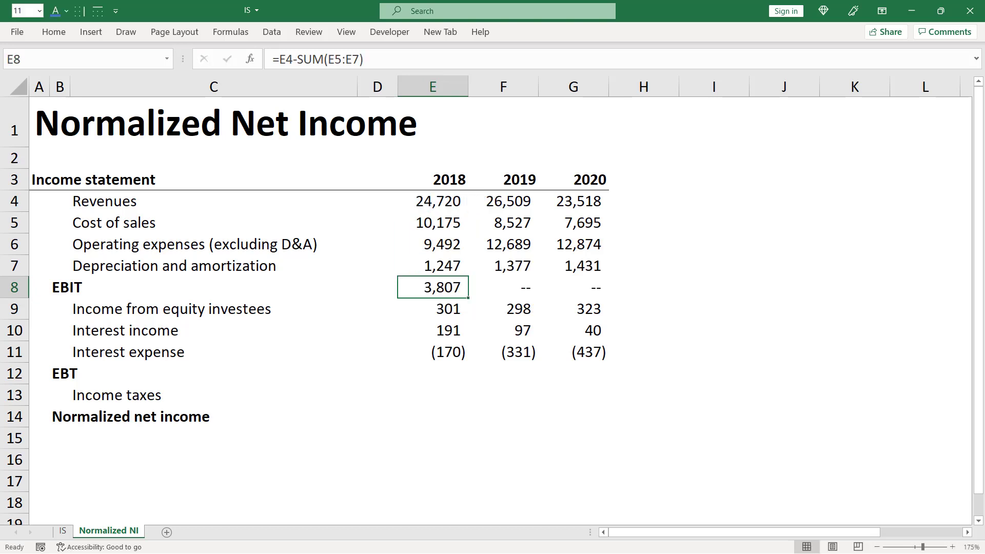
# - Copy the EBIT formula across to G8 and make E8:G8 bold
pyautogui.hotkey('shift', 'Right')
pyautogui.hotkey('shift', 'Right')
pyautogui.hotkey('ctrl', 'r')
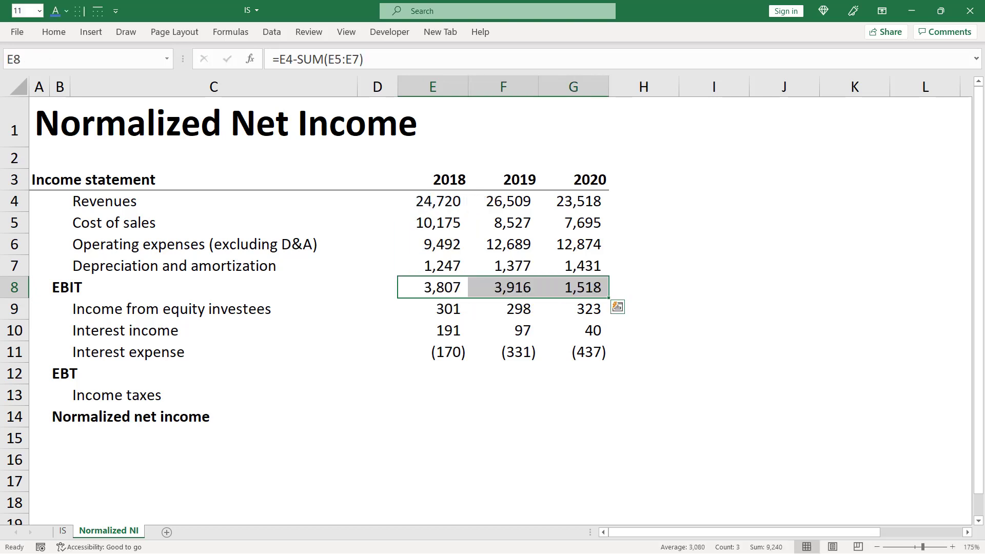
pyautogui.hotkey('ctrl', 'b')
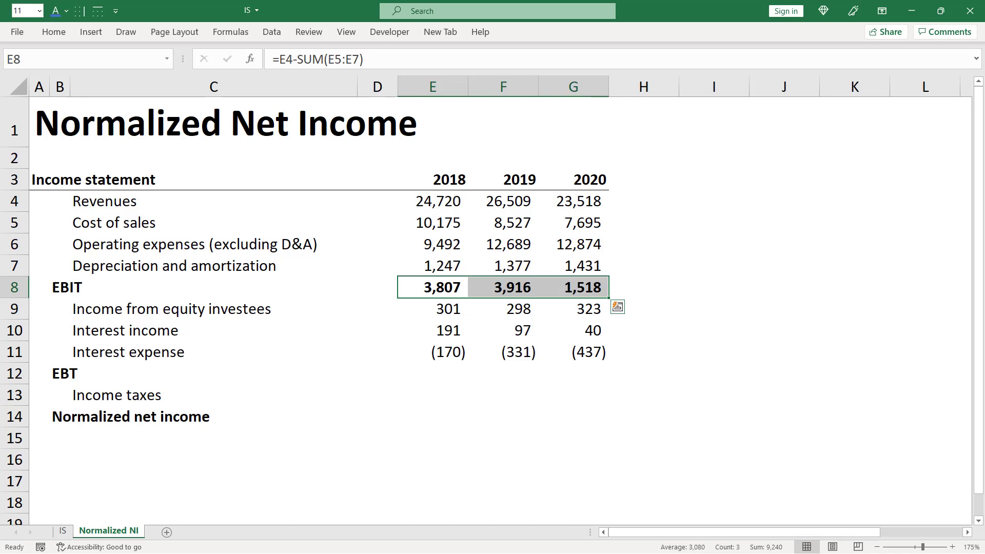
# - Calculate 2018 EBT in E12 with the formula =SUM(E8:E11)
pyautogui.press('Down')
pyautogui.press('Down')
pyautogui.press('Down')
pyautogui.press('Down')
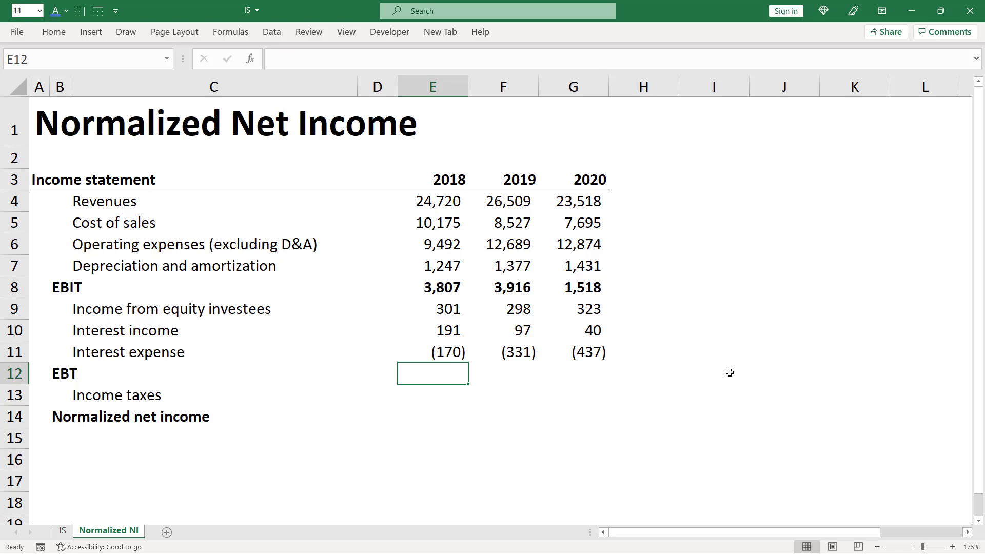
pyautogui.write('=sum')
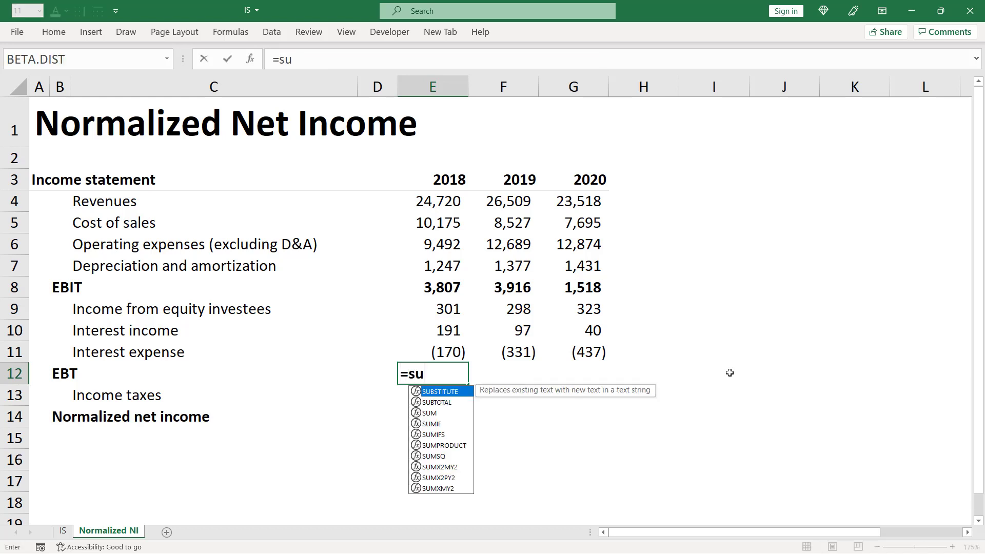
pyautogui.press('Tab')
pyautogui.press('Up')
pyautogui.hotkey('shift', 'Up')
pyautogui.hotkey('shift', 'Up')
pyautogui.hotkey('shift', 'Up')
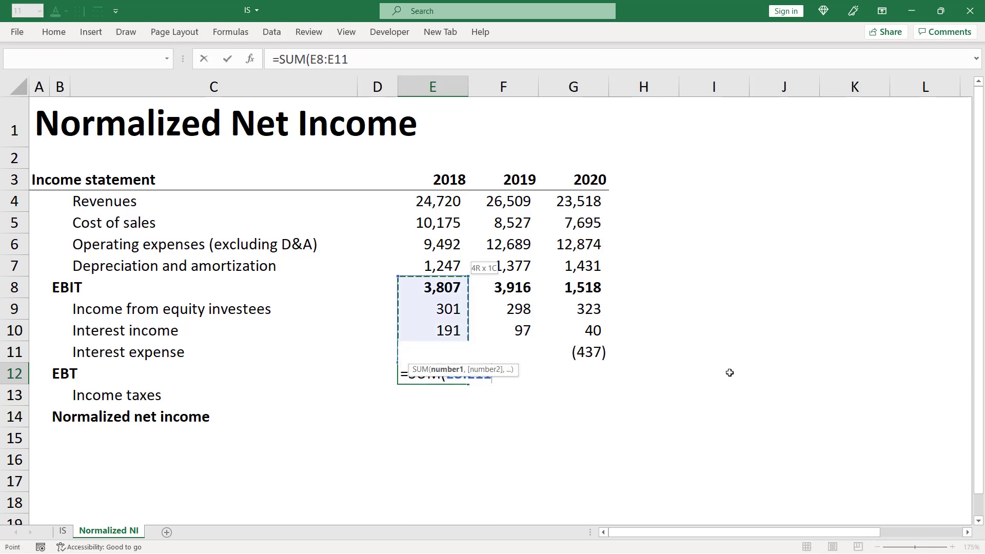
pyautogui.hotkey('ctrl', 'Return')
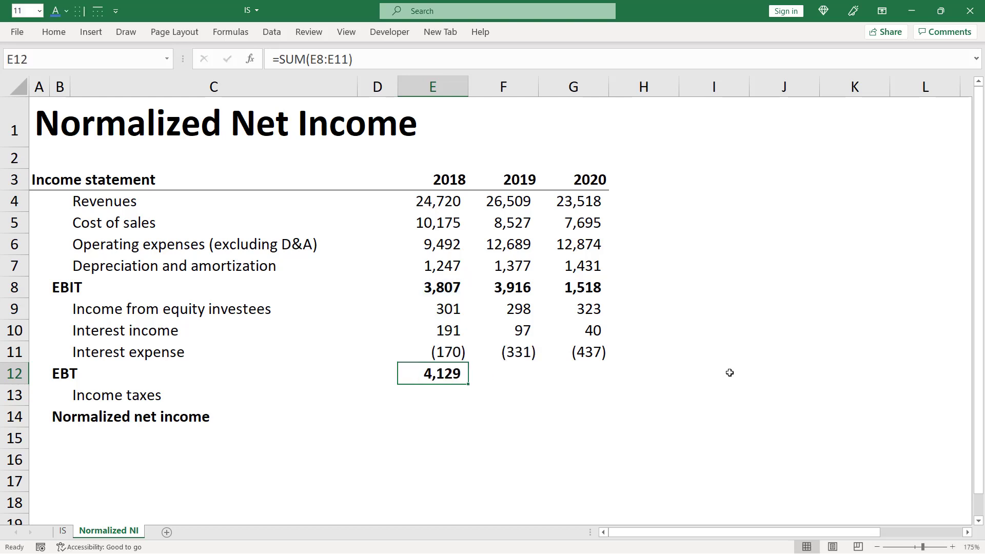
# - Copy the 2018 EBT formula across to 2019 and 2020, filling E12:G12
pyautogui.hotkey('shift', 'Right')
pyautogui.hotkey('shift', 'Right')
pyautogui.hotkey('ctrl', 'r')
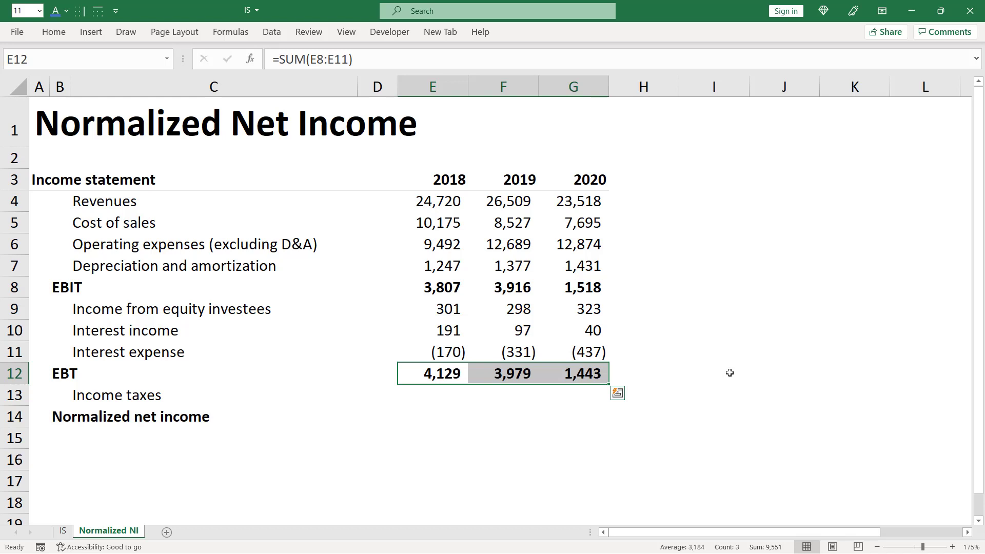
# - Add a bold, italic "Tax" label in C28 of the IS sheet, below net earnings attributable to Starbucks
pyautogui.press('Down')
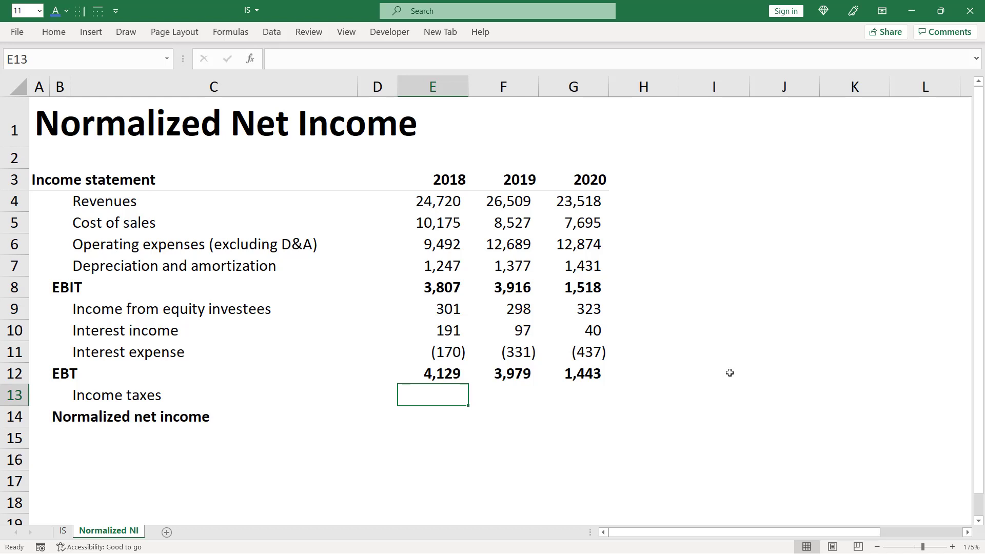
pyautogui.hotkey('ctrl', 'pageup')
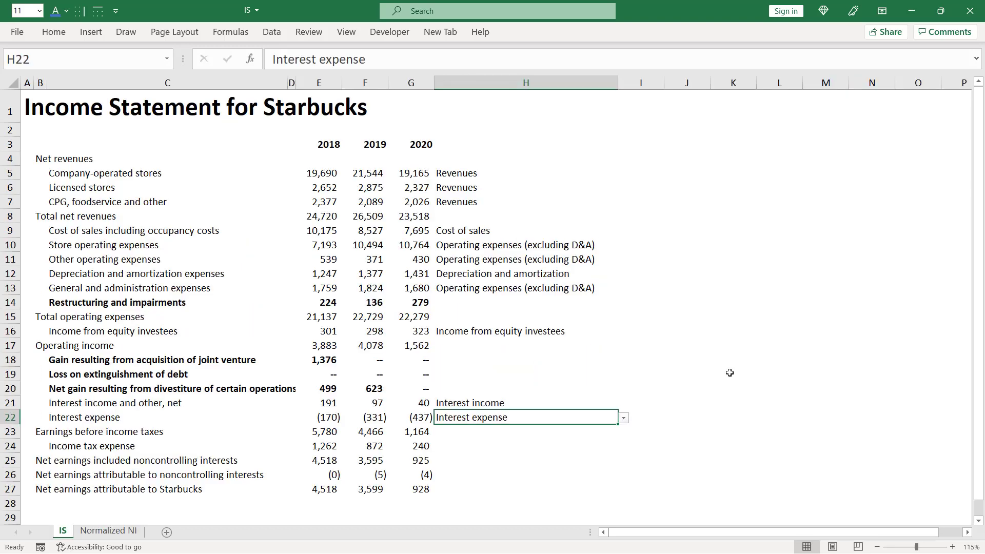
pyautogui.press('Down')
pyautogui.press('Down')
pyautogui.press('Down')
pyautogui.press('Down')
pyautogui.press('Down')
pyautogui.press('Down')
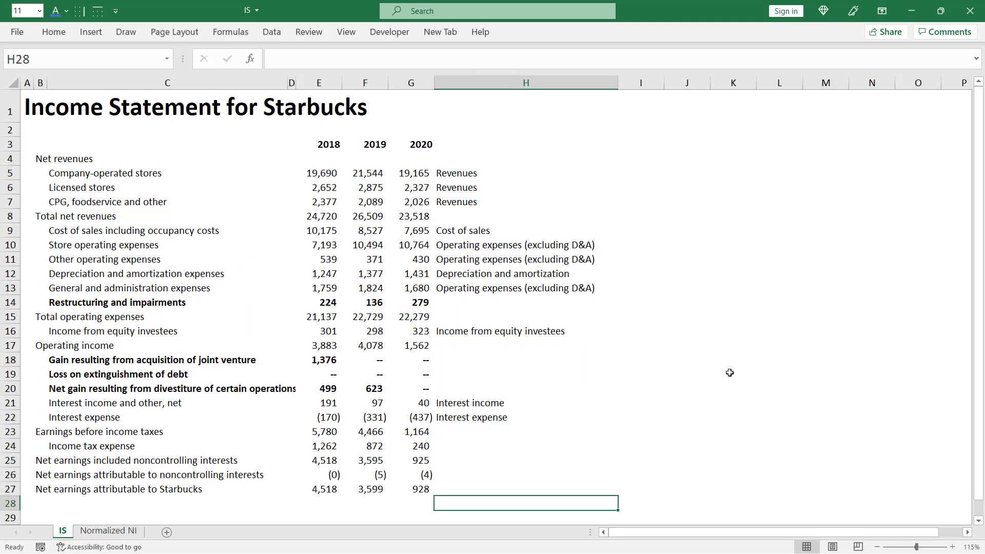
pyautogui.press('Left')
pyautogui.press('Left')
pyautogui.press('Left')
pyautogui.press('Left')
pyautogui.press('Left')
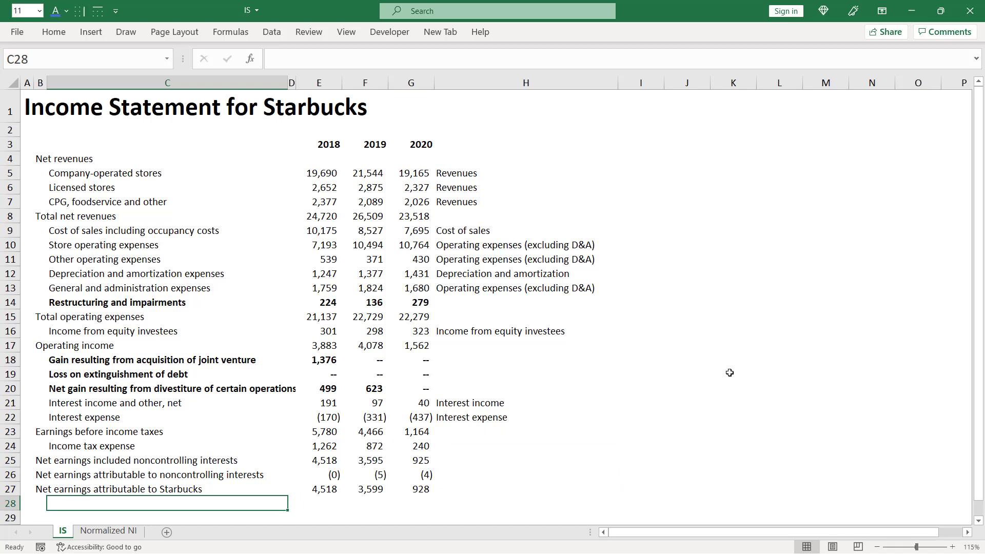
pyautogui.write('Tax')
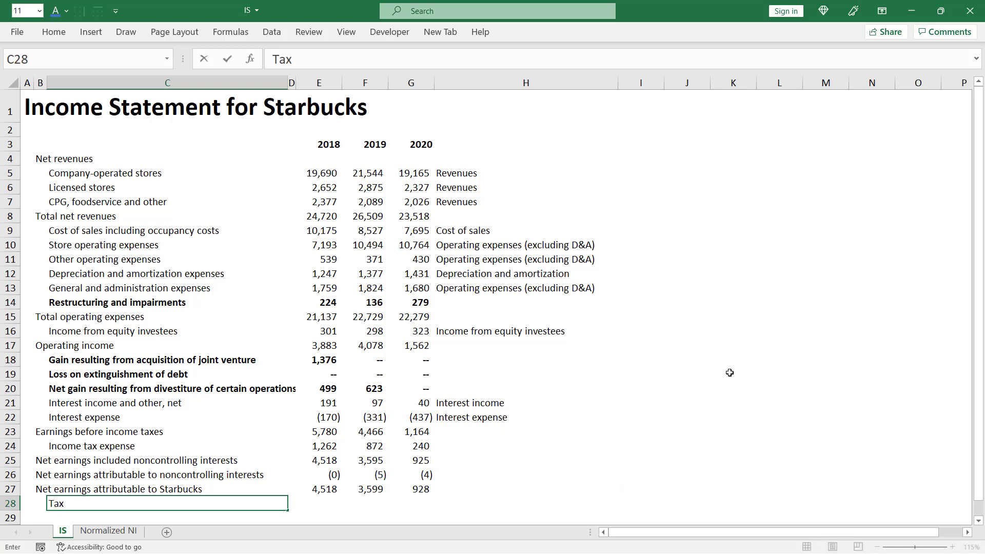
pyautogui.hotkey('ctrl', 'Return')
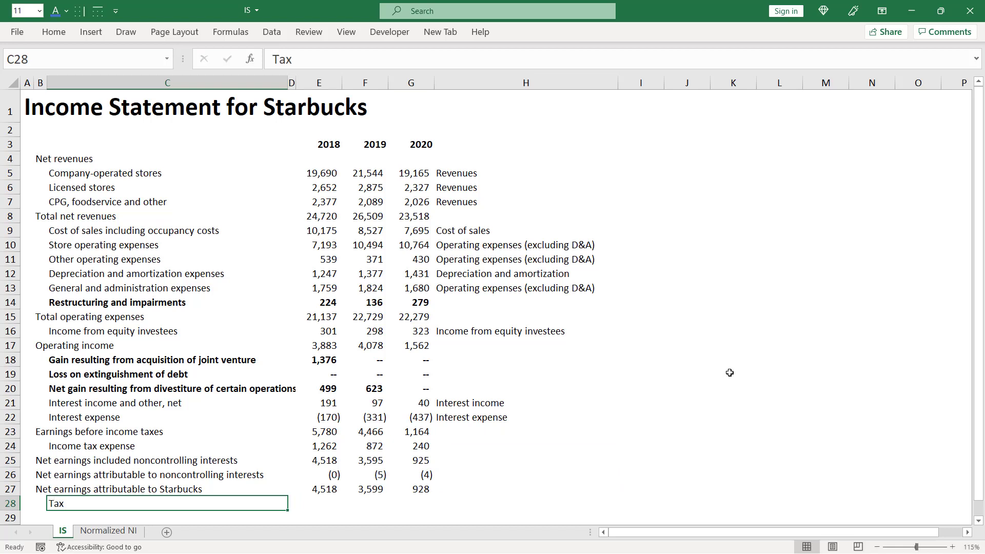
pyautogui.hotkey('ctrl', 'b')
pyautogui.hotkey('ctrl', 'i')
# - Calculate the 2018 effective tax rate in E28 by dividing income tax expense by earnings before income taxes, =E24/E23
pyautogui.press('Right')
pyautogui.press('Right')
pyautogui.write('=')
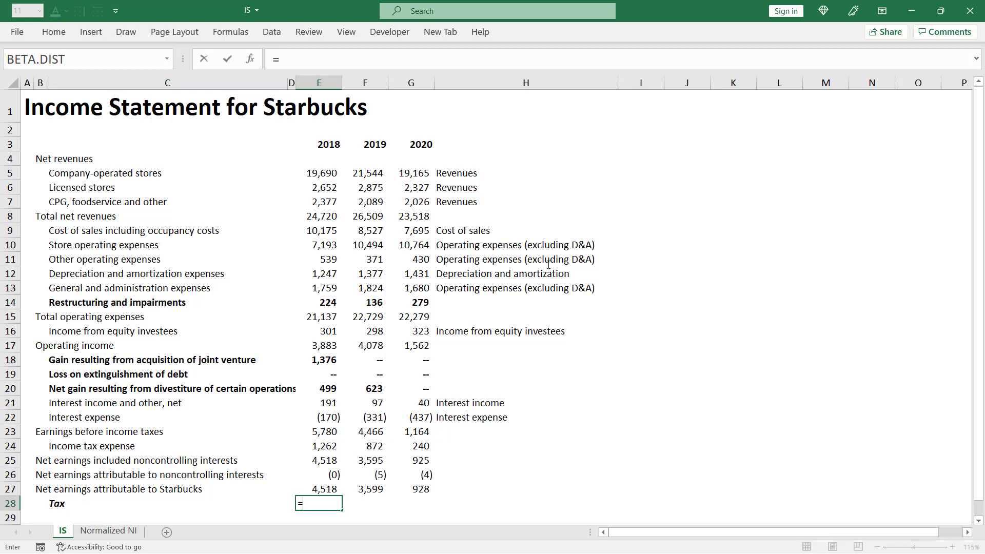
pyautogui.press('Up')
pyautogui.press('Up')
pyautogui.press('Up')
pyautogui.press('Up')
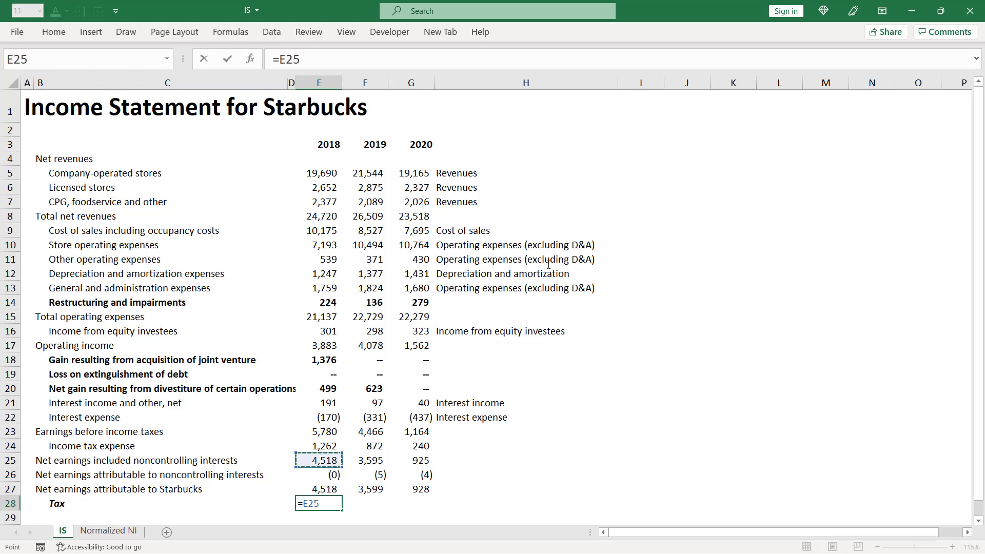
pyautogui.write('/')
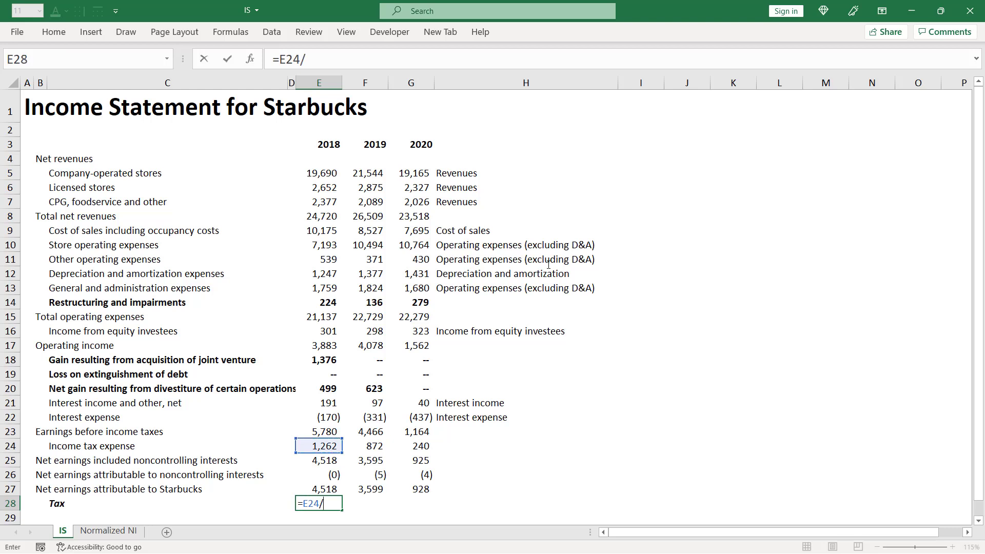
pyautogui.press('Up')
pyautogui.press('Up')
pyautogui.press('Up')
pyautogui.press('Up')
pyautogui.press('Up')
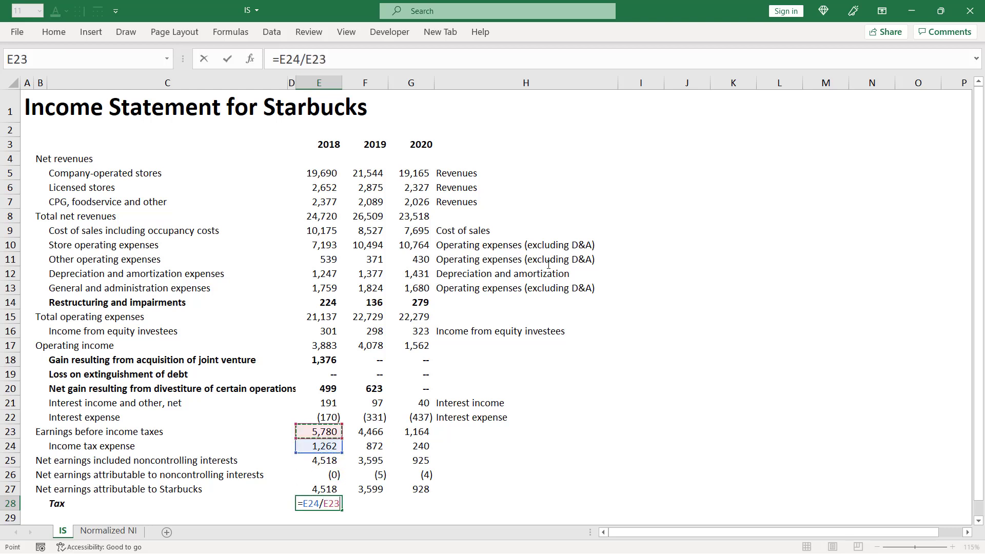
pyautogui.hotkey('ctrl', 'Return')
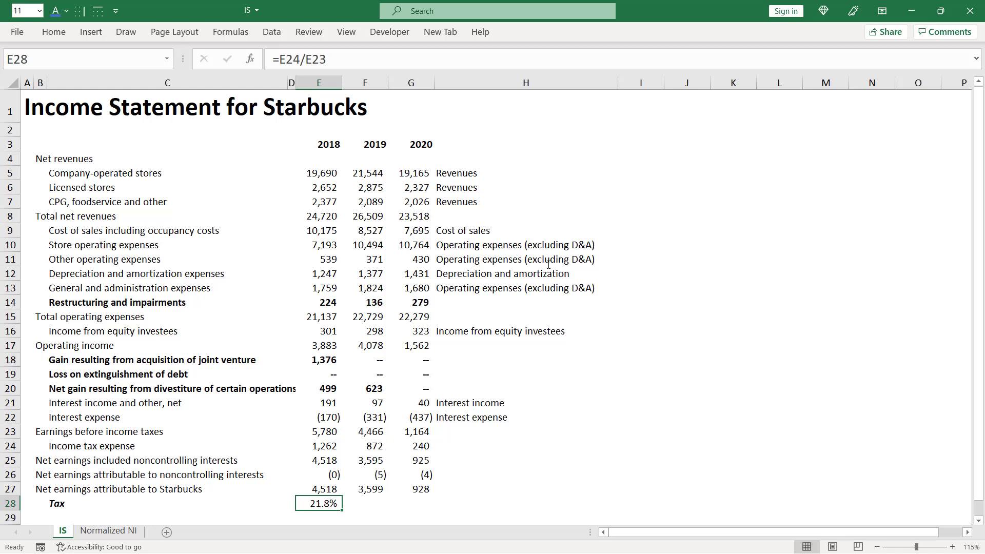
# - Make the 2018 tax rate bold and copy its formula across to G28
pyautogui.hotkey('ctrl', 'b')
pyautogui.hotkey('shift', 'Right')
pyautogui.hotkey('shift', 'Right')
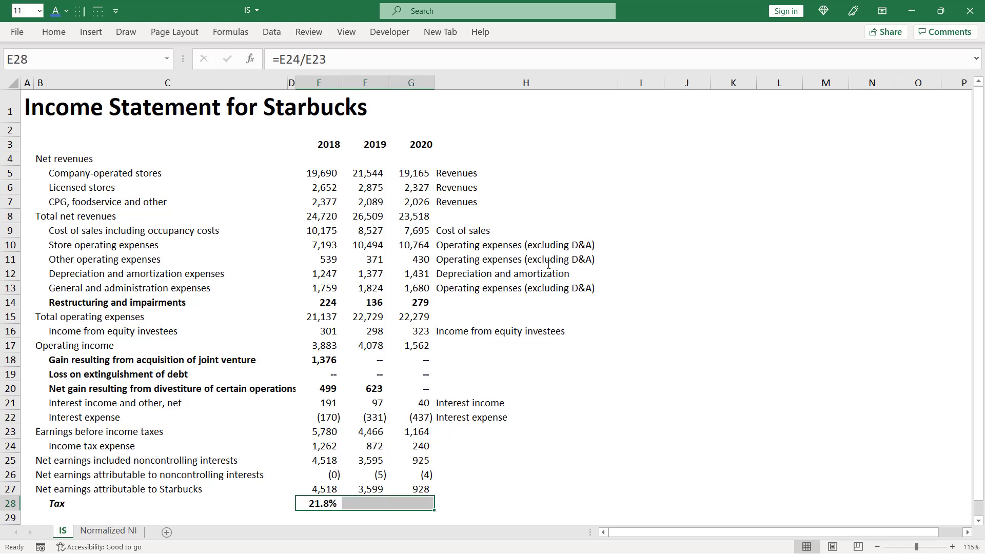
pyautogui.hotkey('ctrl', 'r')
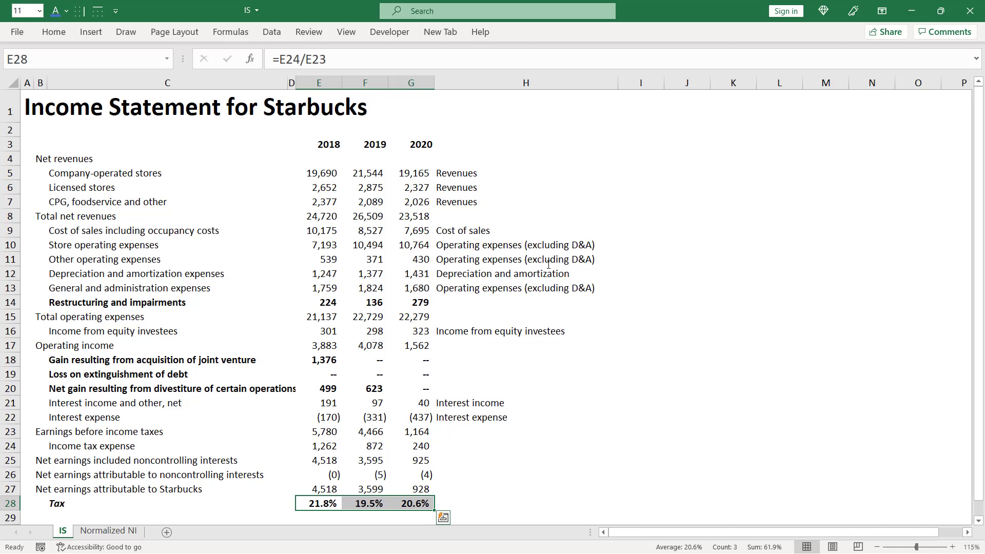
# - Average the three yearly tax rates in H28 with =AVERAGE(E28:G28) and make the result bold
pyautogui.press('Right')
pyautogui.press('Right')
pyautogui.press('Right')
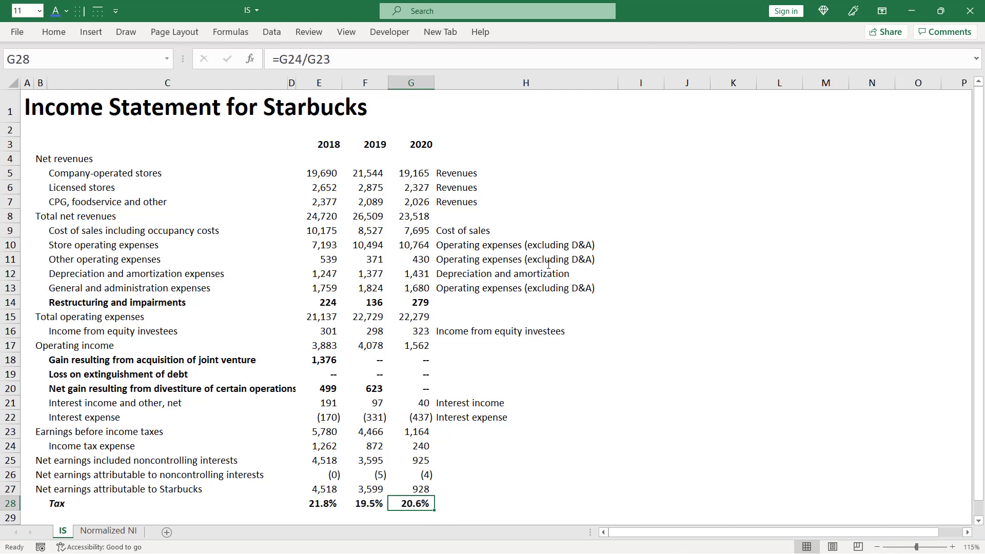
pyautogui.write('=aver')
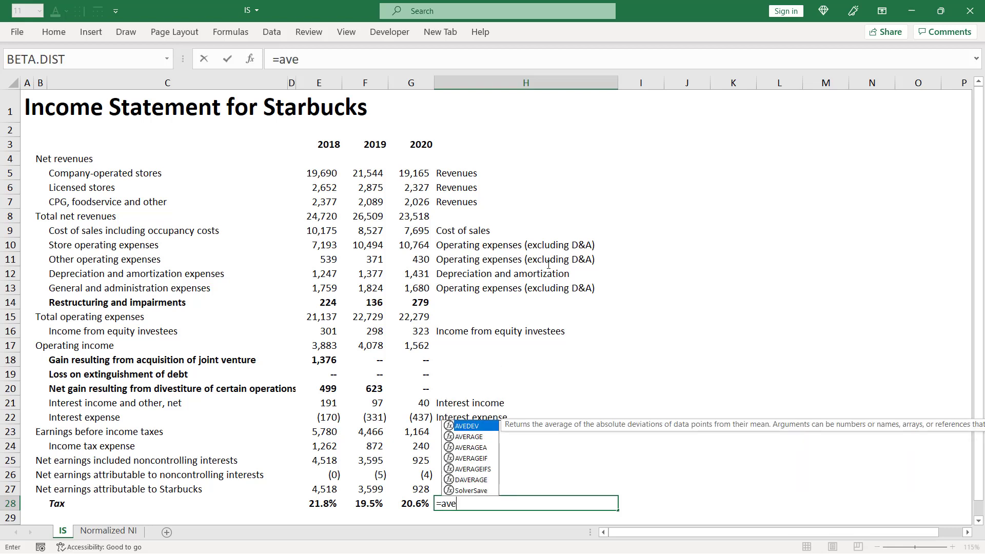
pyautogui.press('Tab')
pyautogui.press('Left')
pyautogui.hotkey('shift', 'Left')
pyautogui.hotkey('shift', 'Left')
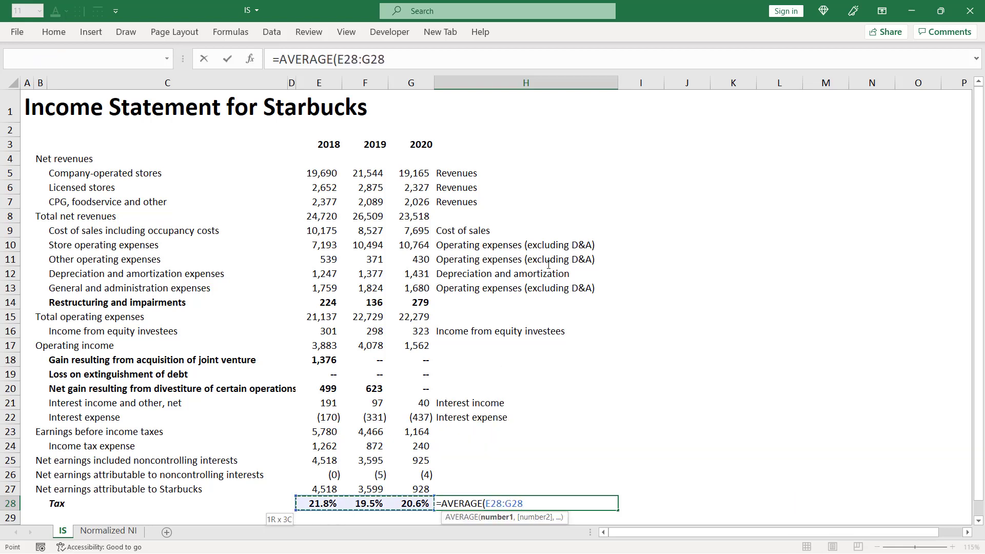
pyautogui.write(')')
pyautogui.hotkey('ctrl', 'Return')
pyautogui.hotkey('ctrl', 'b')
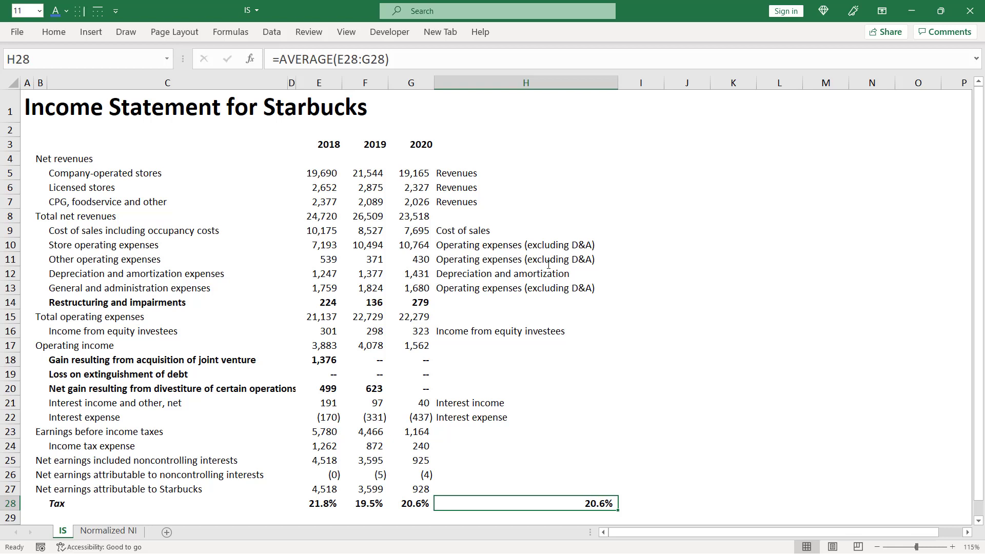
# - Enter a 20.6% tax rate in D13 beside Income taxes on the Normalized NI sheet
pyautogui.hotkey('ctrl', 'pagedown')
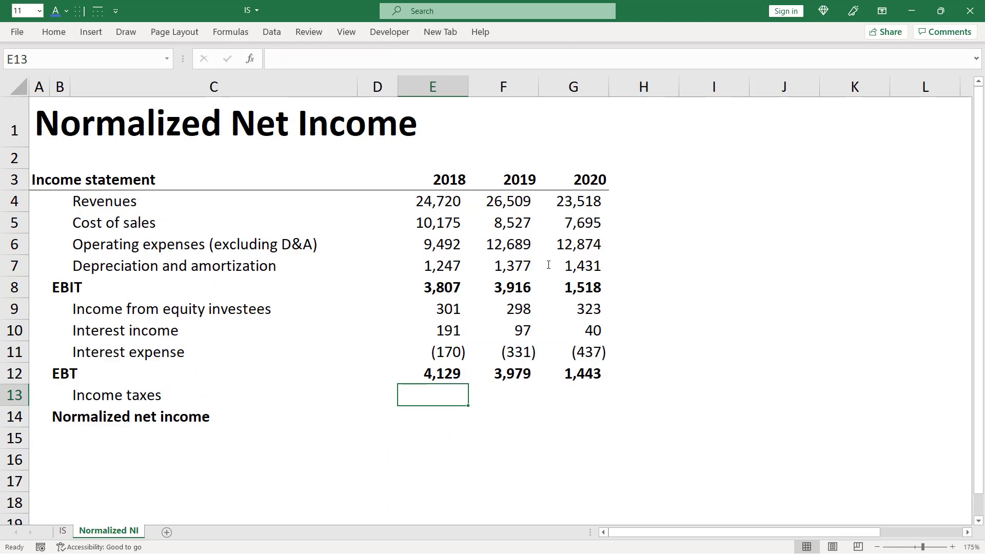
pyautogui.press('Left')
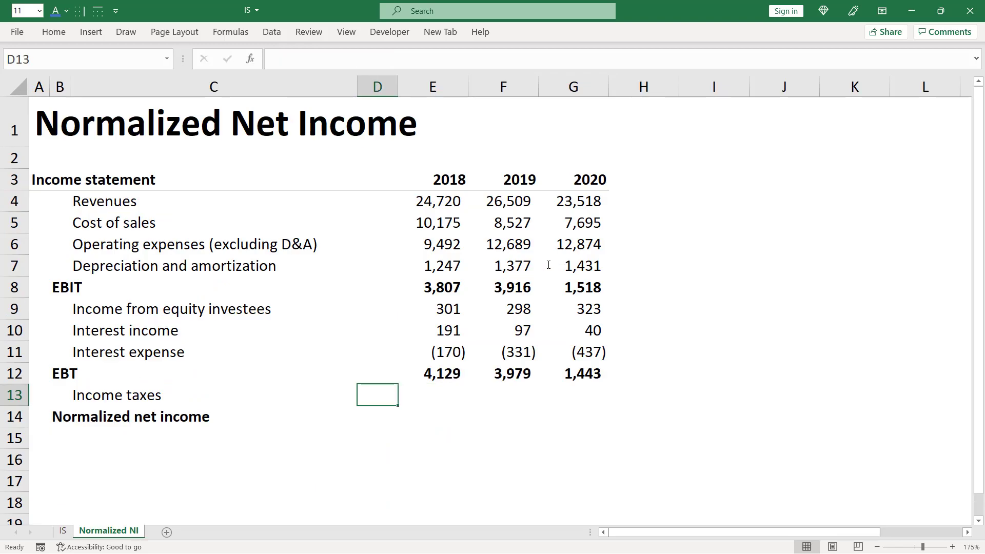
pyautogui.write('20.6')
pyautogui.hotkey('ctrl', 'Return')
# - Calculate 2018 income taxes in E13 as =E12*$D$13, with the tax rate reference fully locked
pyautogui.press('Right')
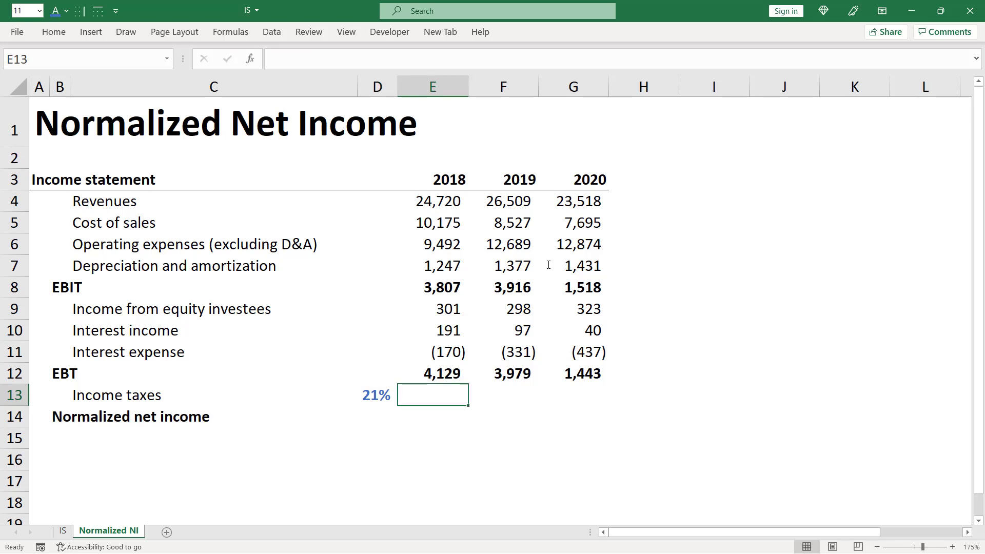
pyautogui.write('=')
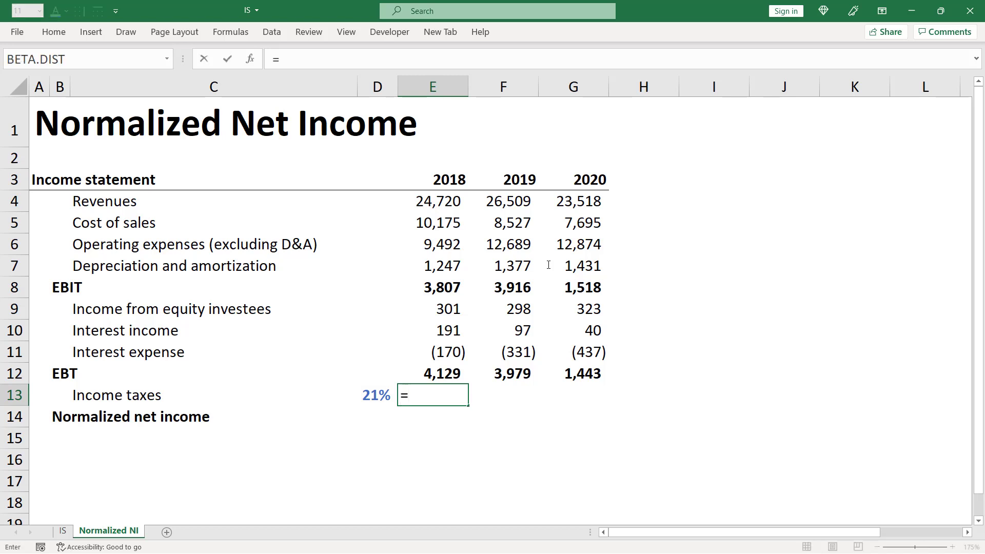
pyautogui.press('Up')
pyautogui.write('*')
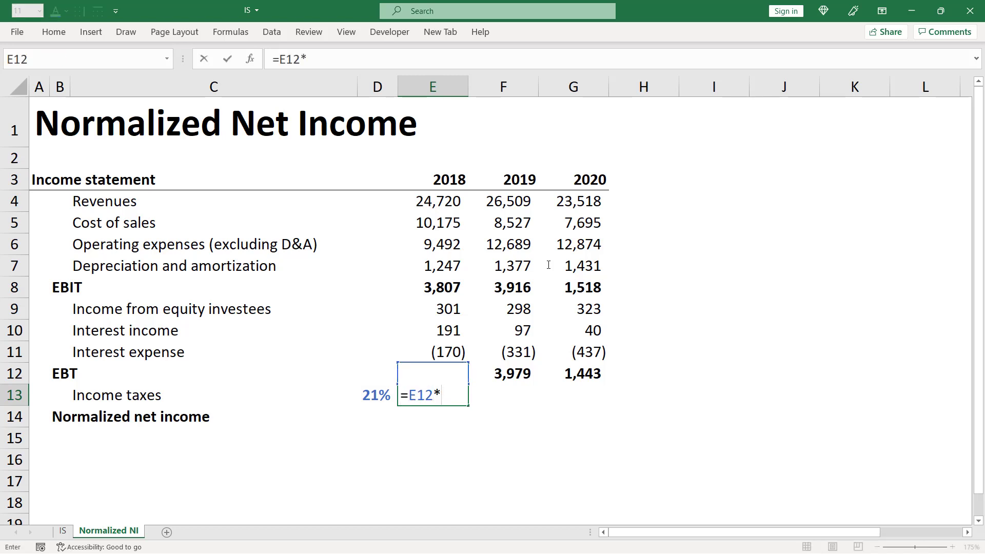
pyautogui.press('Left')
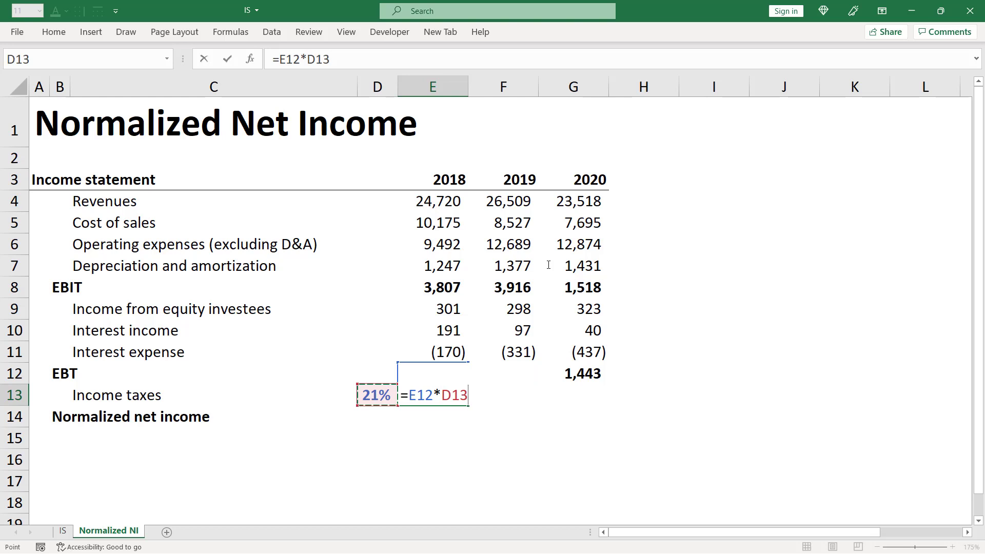
pyautogui.press('F4')
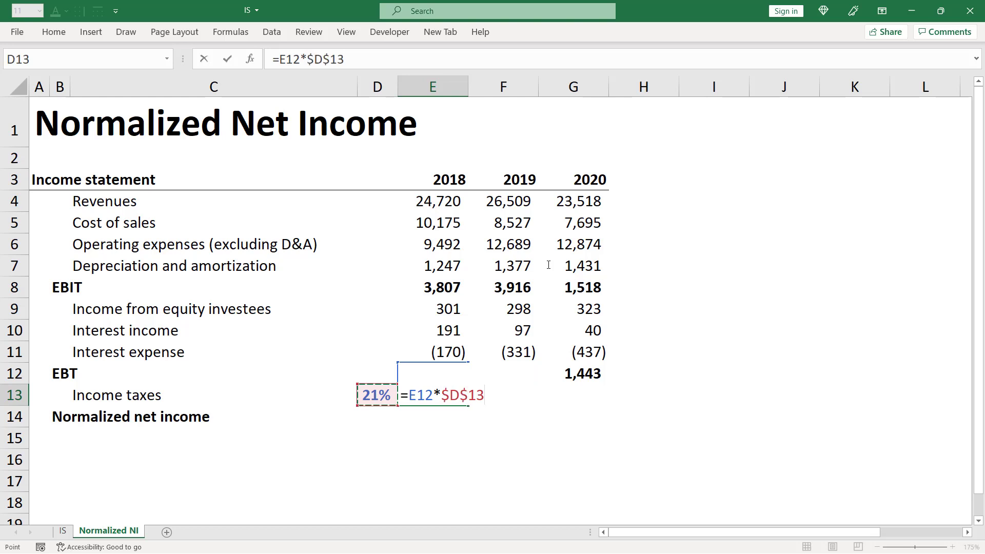
pyautogui.hotkey('ctrl', 'Return')
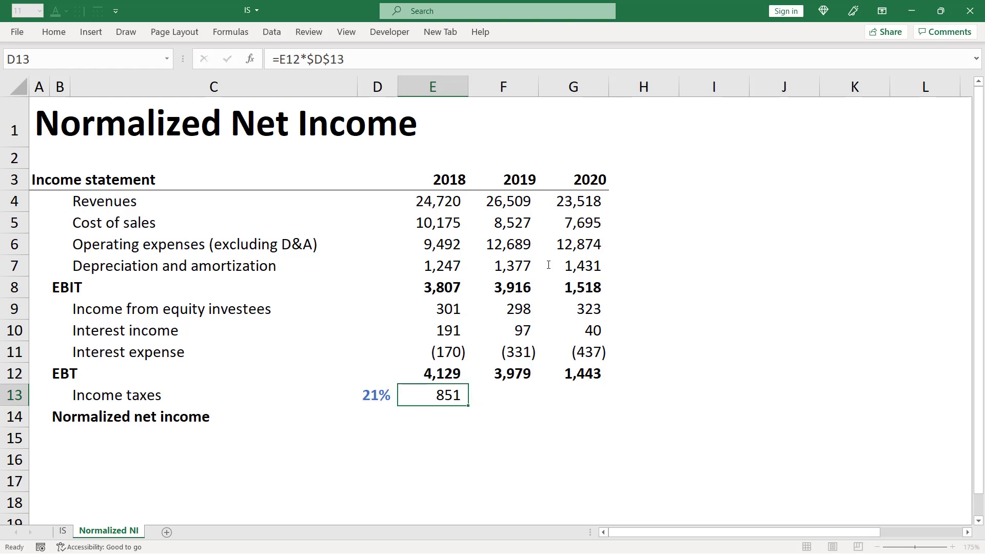
# - Copy the 2018 income taxes formula across to 2019 and 2020, filling E13:G13
pyautogui.hotkey('shift', 'Right')
pyautogui.hotkey('shift', 'Right')
pyautogui.hotkey('ctrl', 'r')
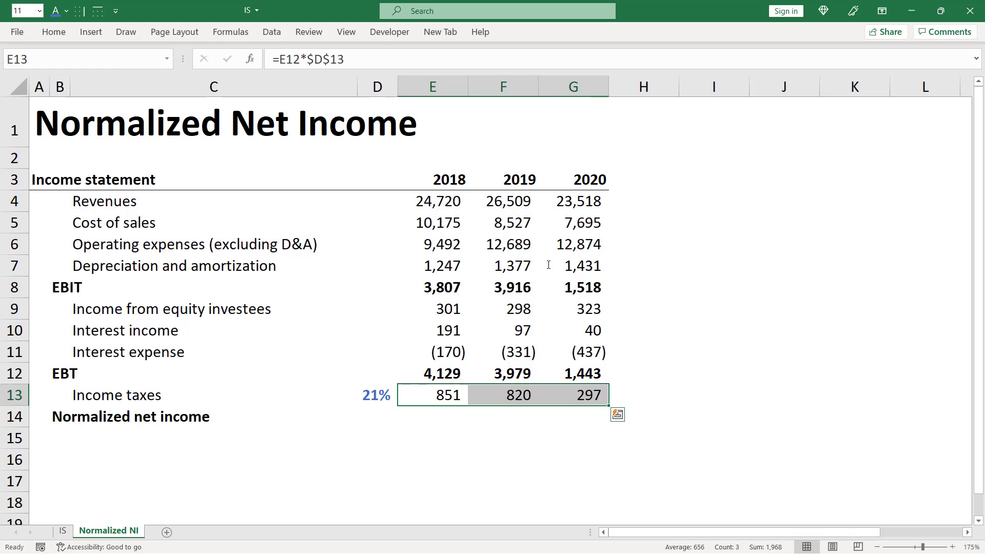
# - Calculate 2018 normalized net income in E14 as EBT minus income taxes, =E12-E13
pyautogui.press('Down')
pyautogui.write('=')
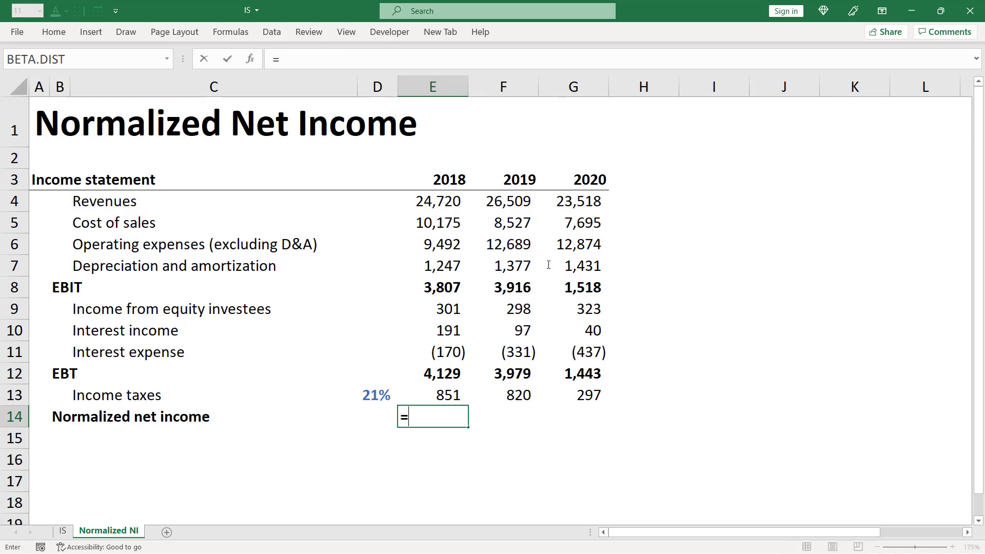
pyautogui.press('Up')
pyautogui.press('Up')
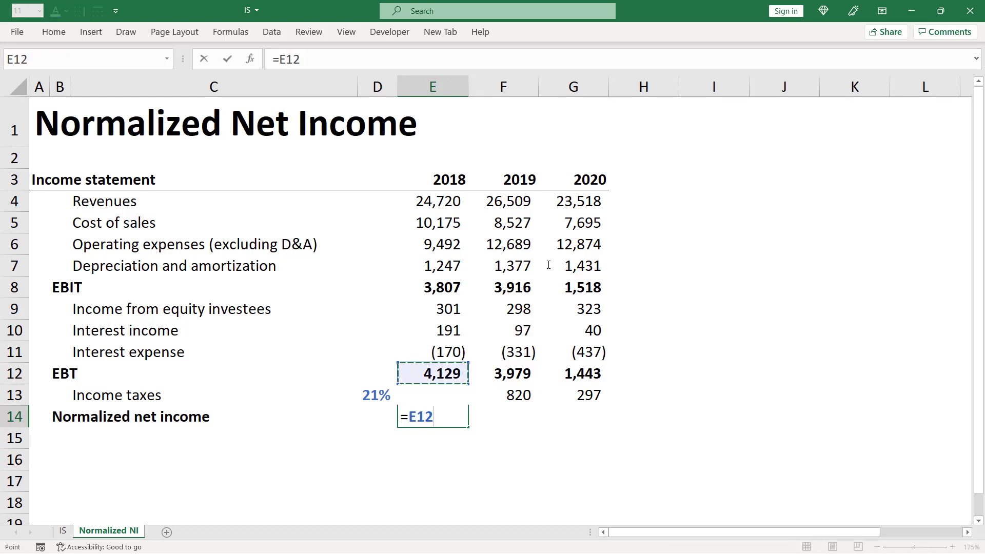
pyautogui.write('-')
pyautogui.press('Up')
pyautogui.hotkey('ctrl', 'Return')
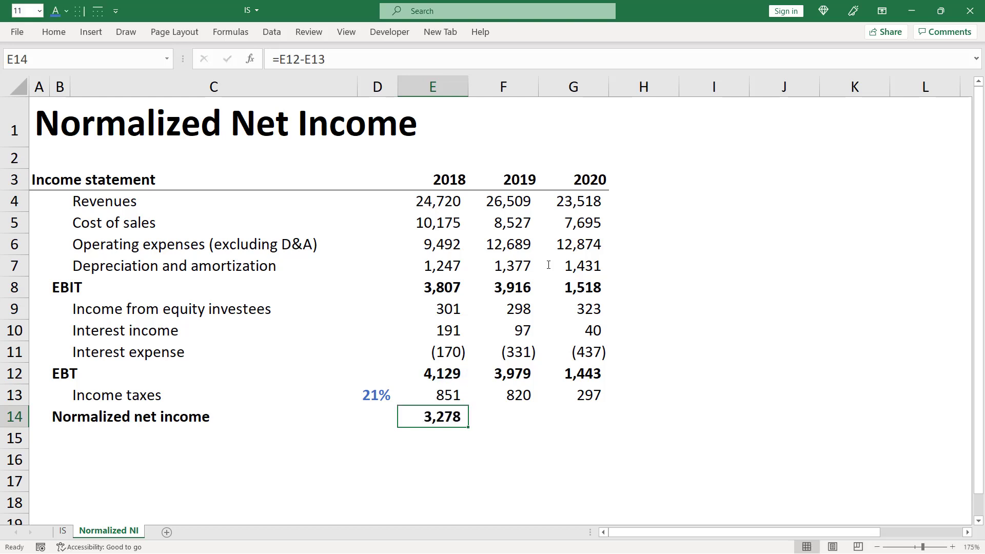
# - Copy the normalized net income formula across to G14 and return to cell A1
pyautogui.hotkey('shift', 'Right')
pyautogui.hotkey('shift', 'Right')
pyautogui.hotkey('ctrl', 'r')
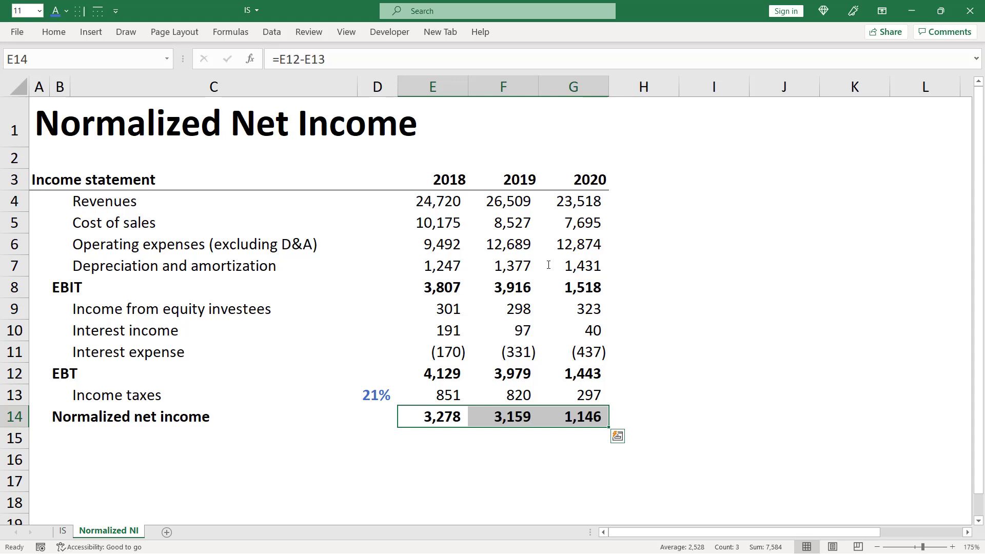
pyautogui.hotkey('ctrl', 'Home')
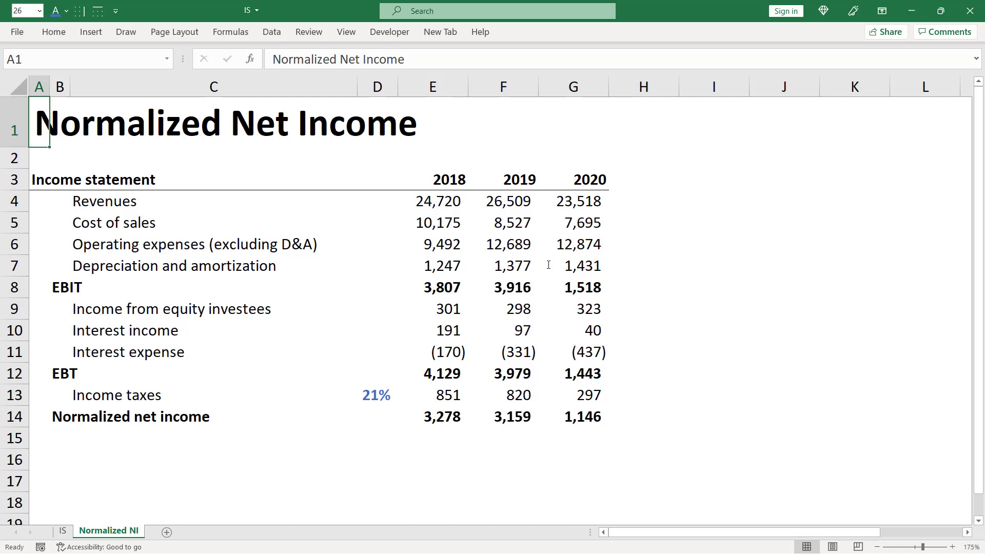